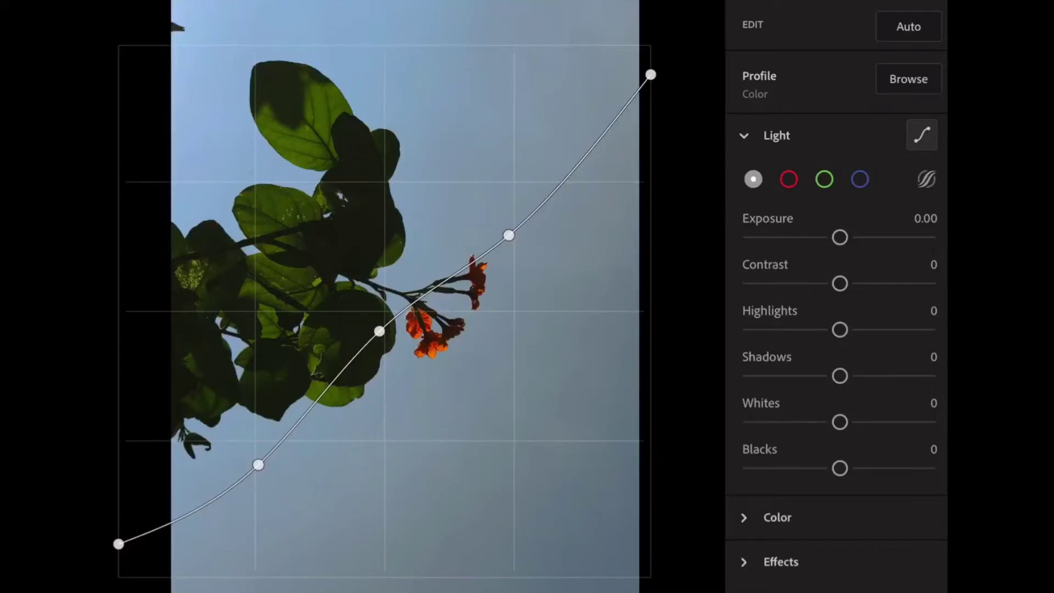
Check the red and then the green channel curves in the Tone Curve.
left_click(789, 179)
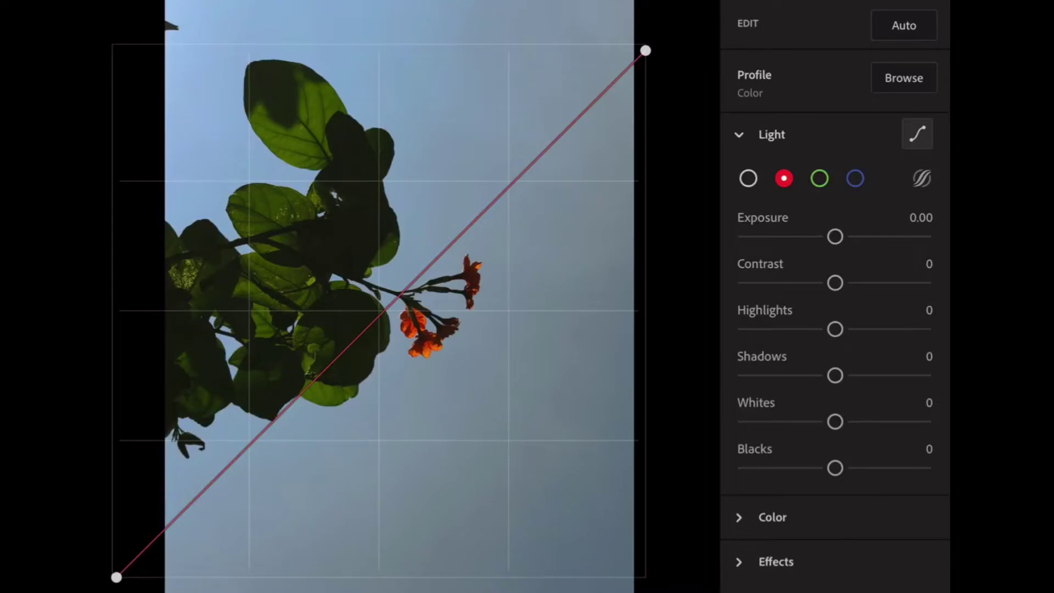
left_click(820, 178)
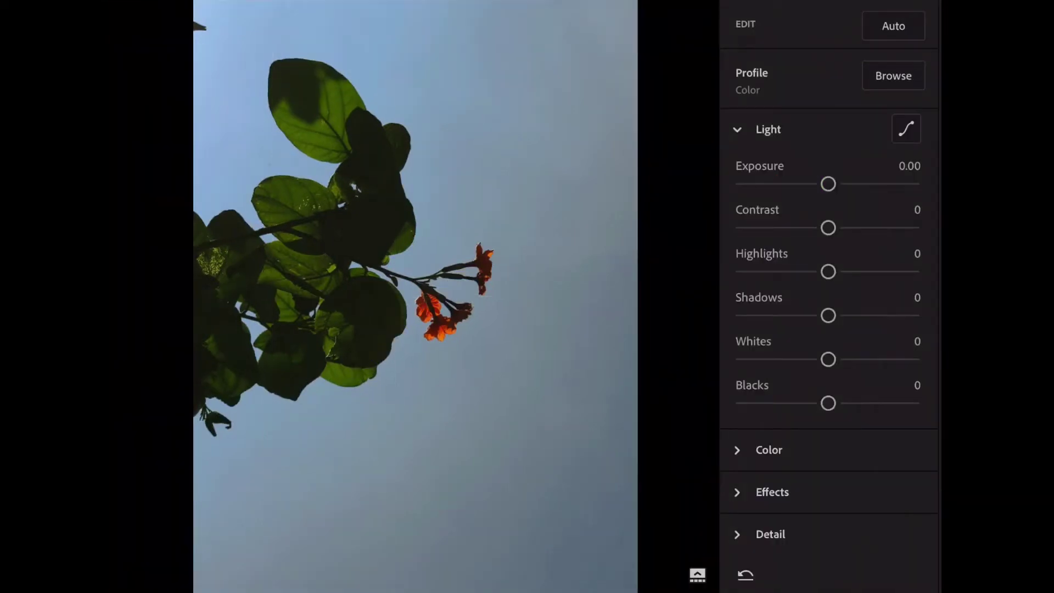
Set Exposure +0.50, Contrast/Highlights/Whites -100, Shadows +30 and Blacks +20.
left_click_drag(829, 184, 840, 184)
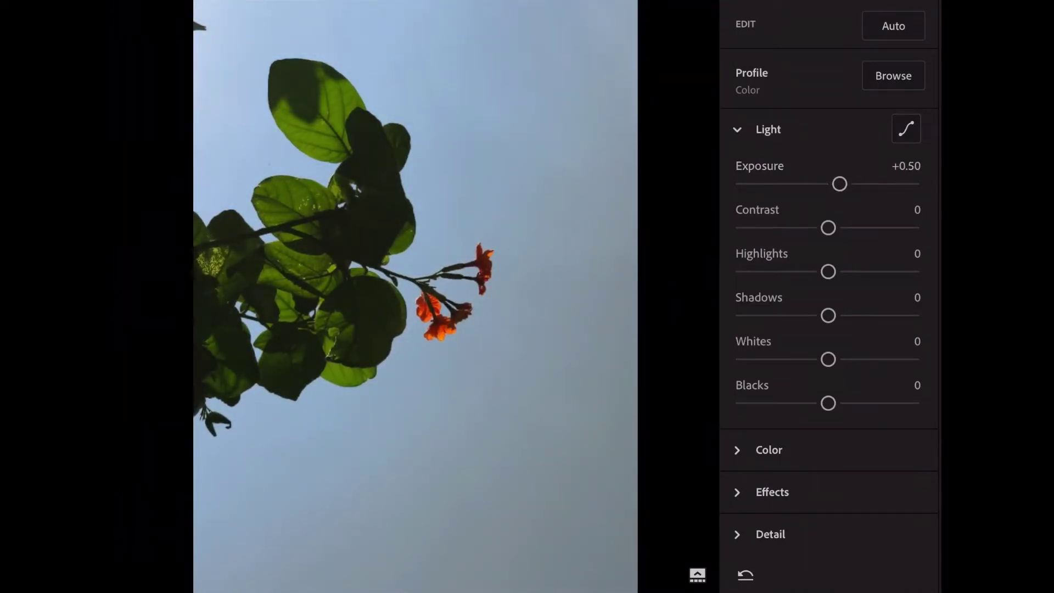
left_click_drag(828, 227, 743, 228)
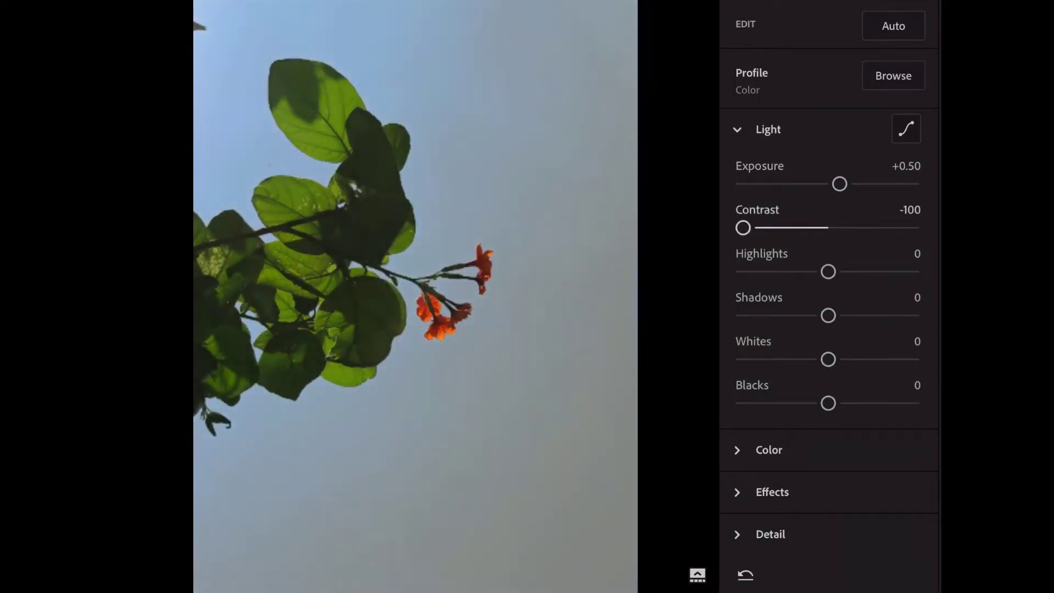
left_click_drag(829, 271, 744, 272)
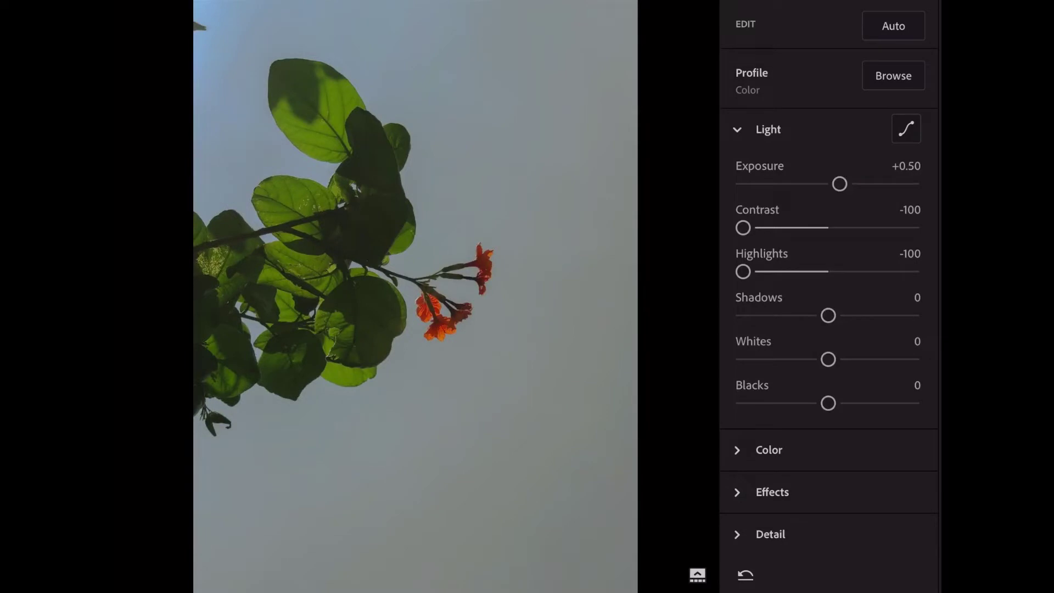
left_click_drag(828, 316, 860, 316)
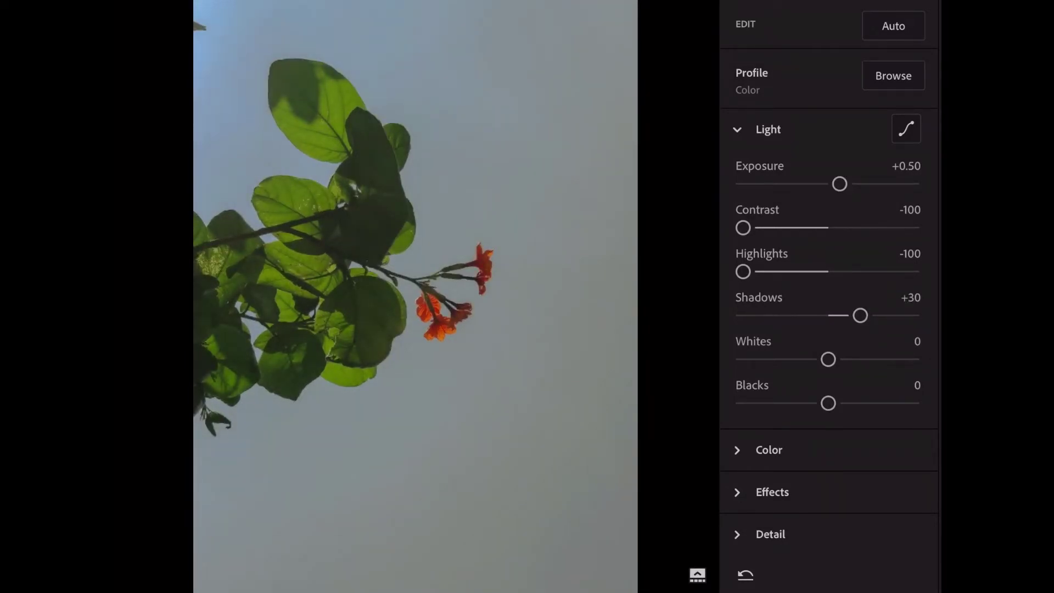
left_click_drag(828, 359, 743, 360)
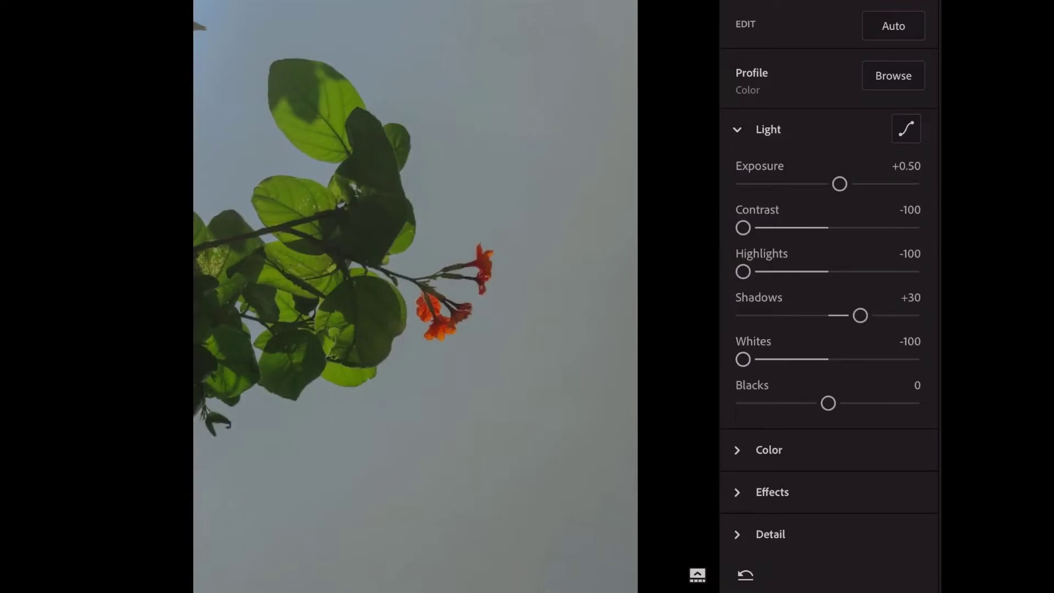
left_click_drag(828, 404, 850, 404)
In the Color section, set Temp +15, Tint -5, Vibrance +50 and Saturation +10.
left_click(768, 129)
left_click(769, 171)
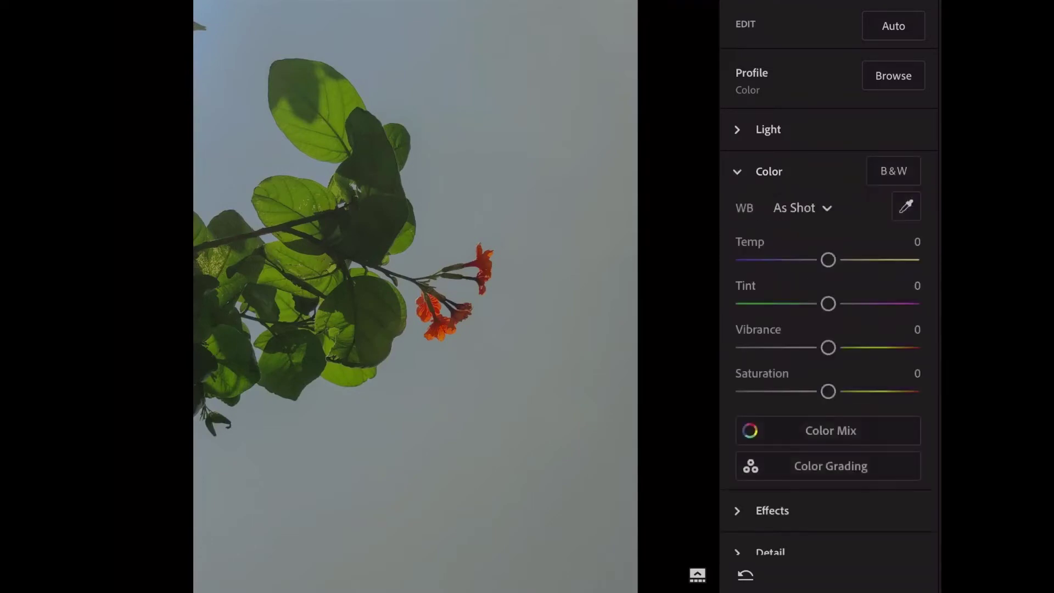
left_click_drag(829, 260, 841, 260)
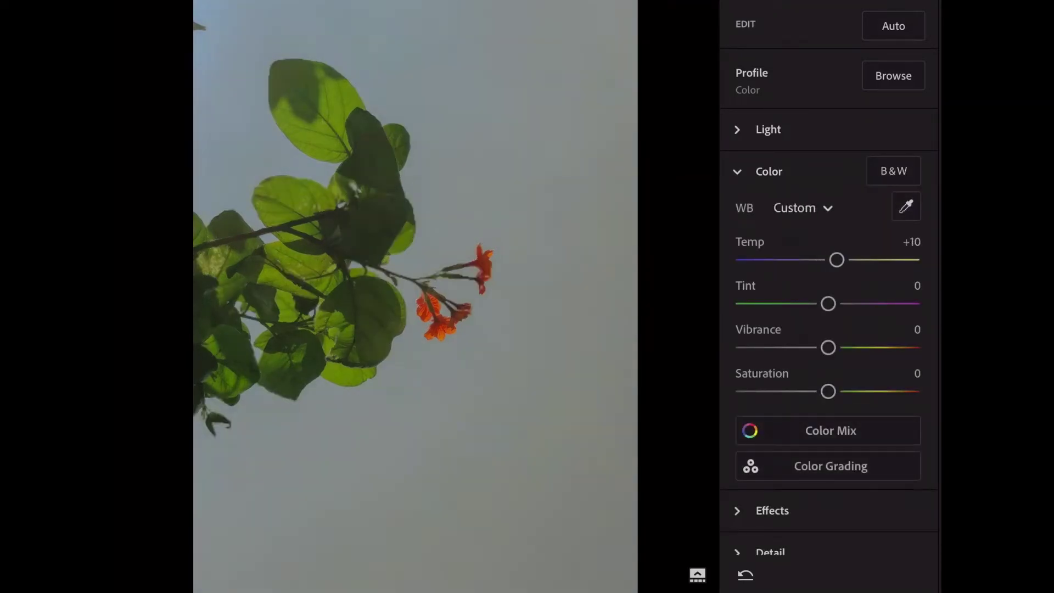
left_click_drag(828, 303, 824, 304)
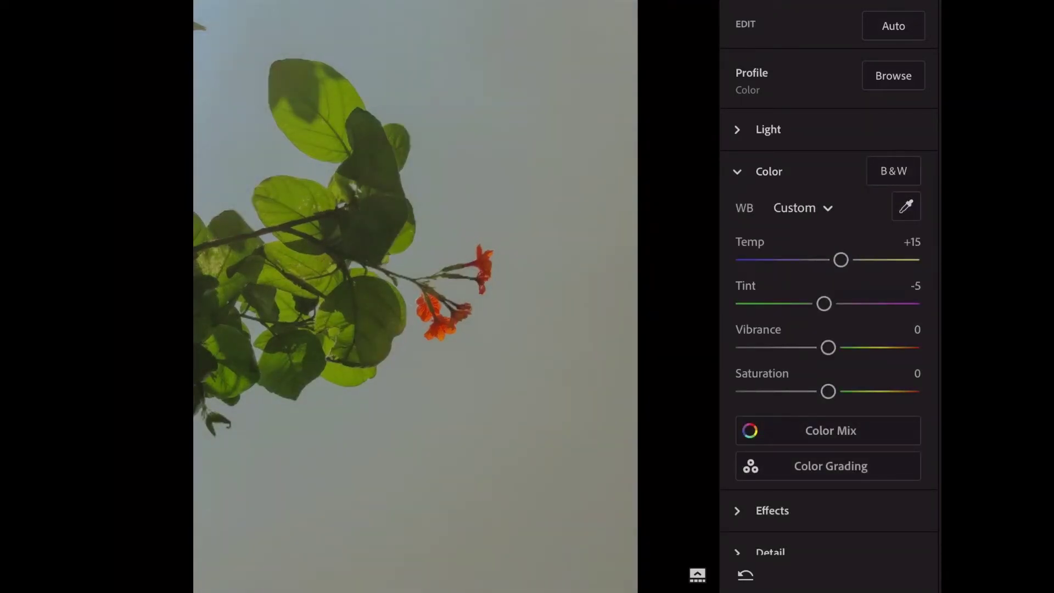
left_click_drag(828, 347, 872, 347)
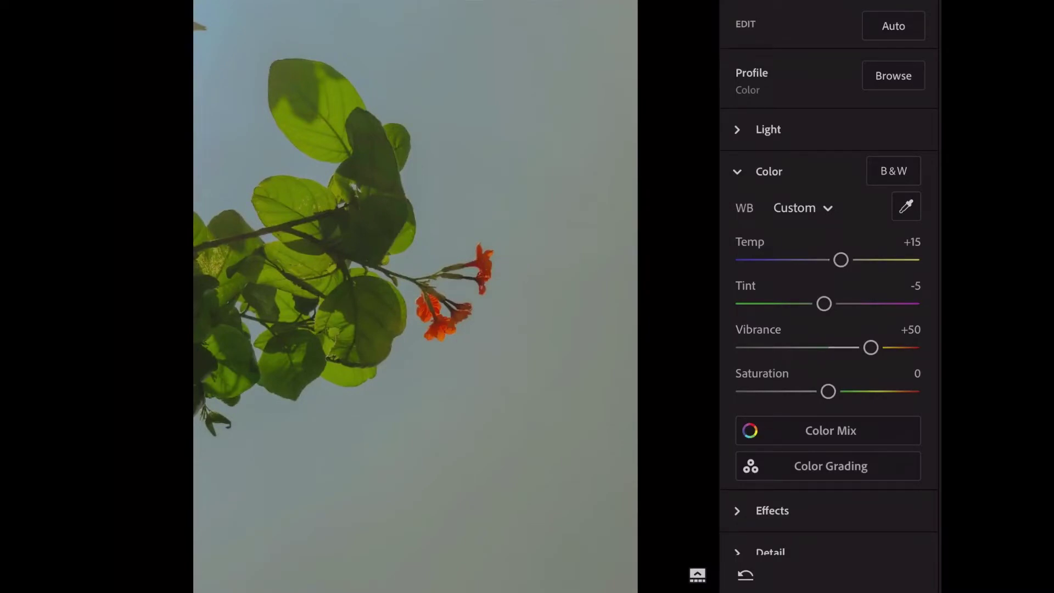
left_click_drag(828, 392, 837, 392)
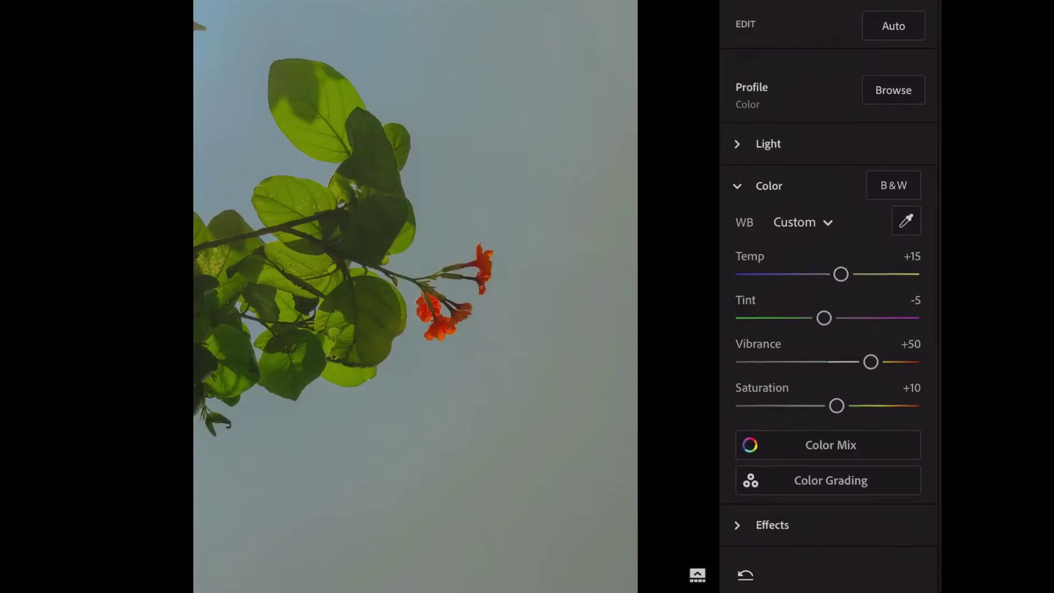
In Color Mix, set red to Hue +10, Saturation +100, Luminance +100.
left_click(831, 431)
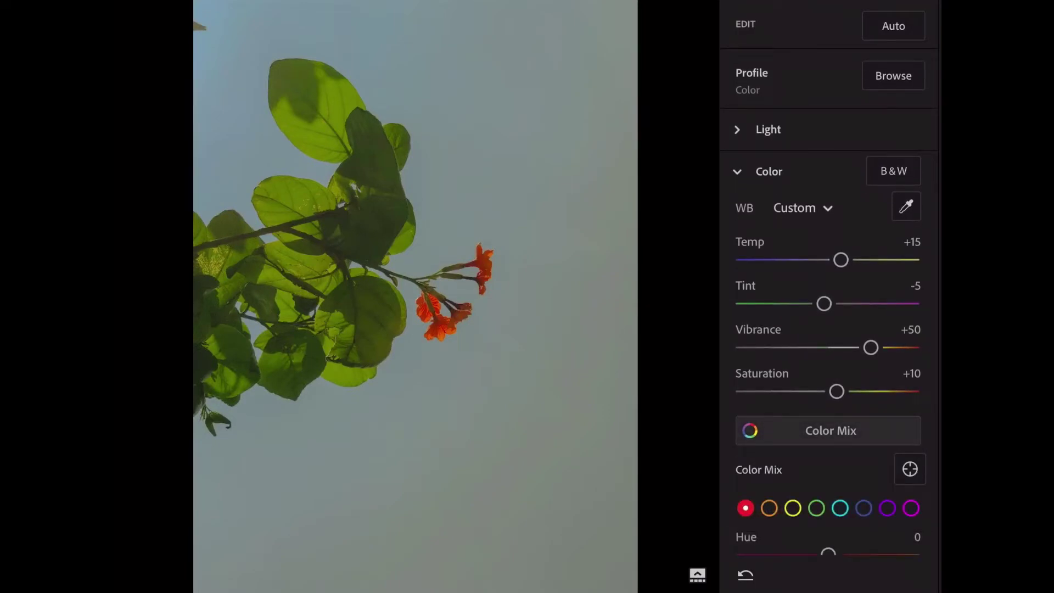
scroll(830, 302, "down", 5)
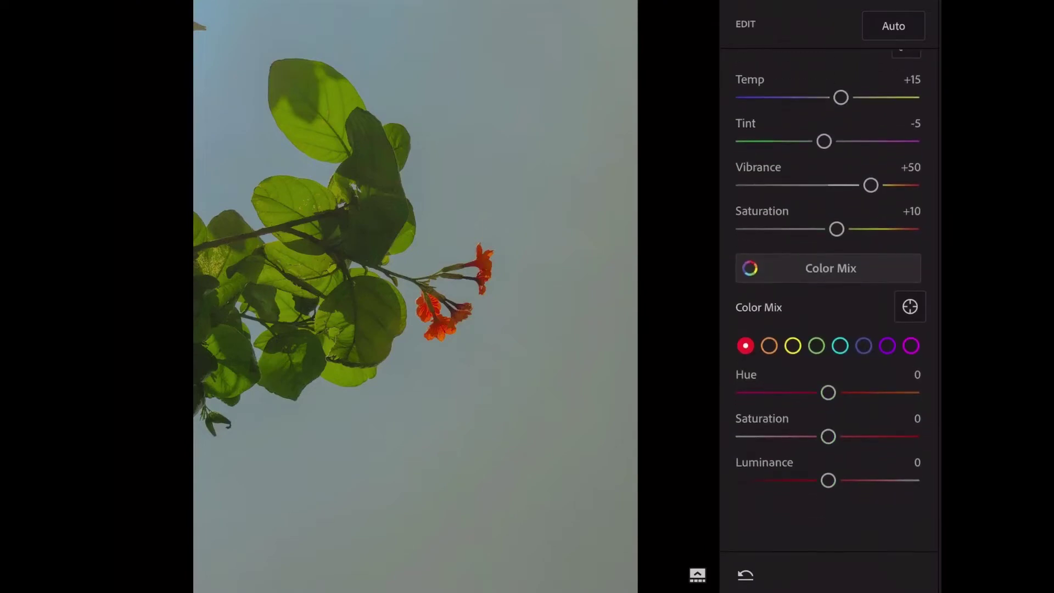
left_click_drag(828, 312, 836, 311)
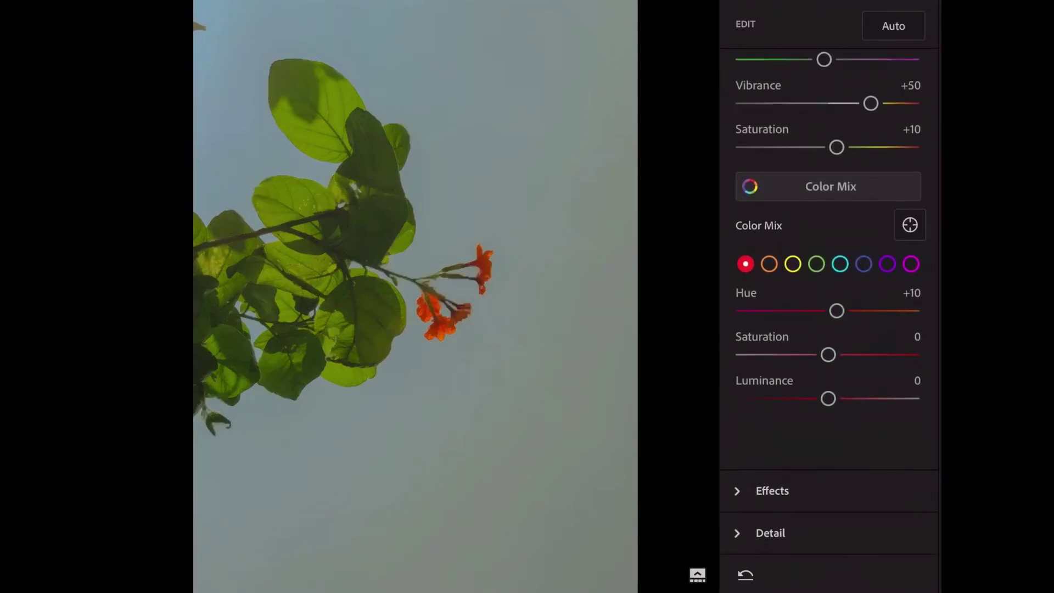
left_click_drag(828, 355, 913, 355)
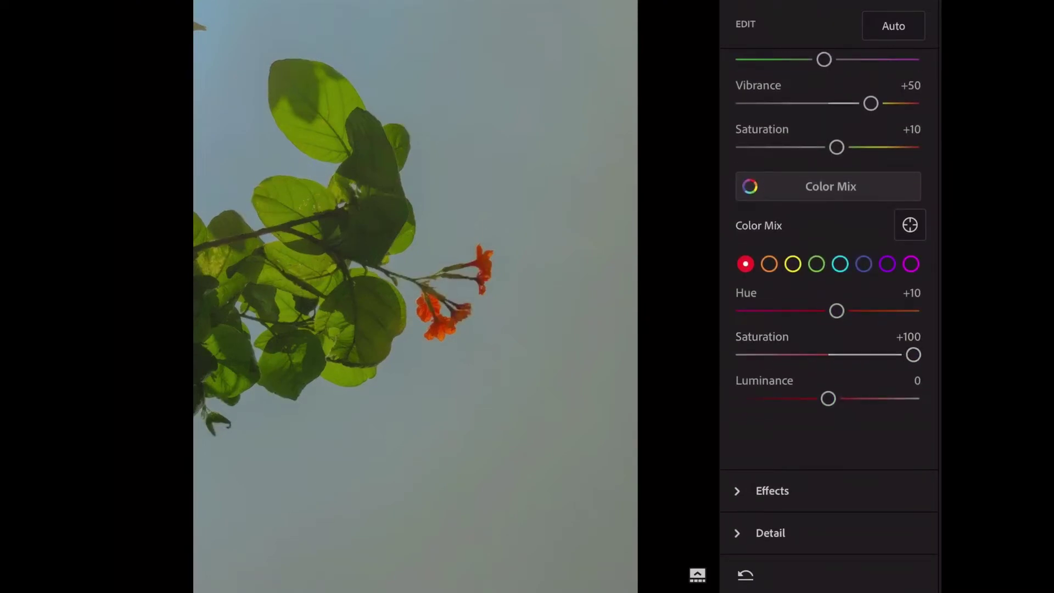
left_click_drag(828, 399, 913, 399)
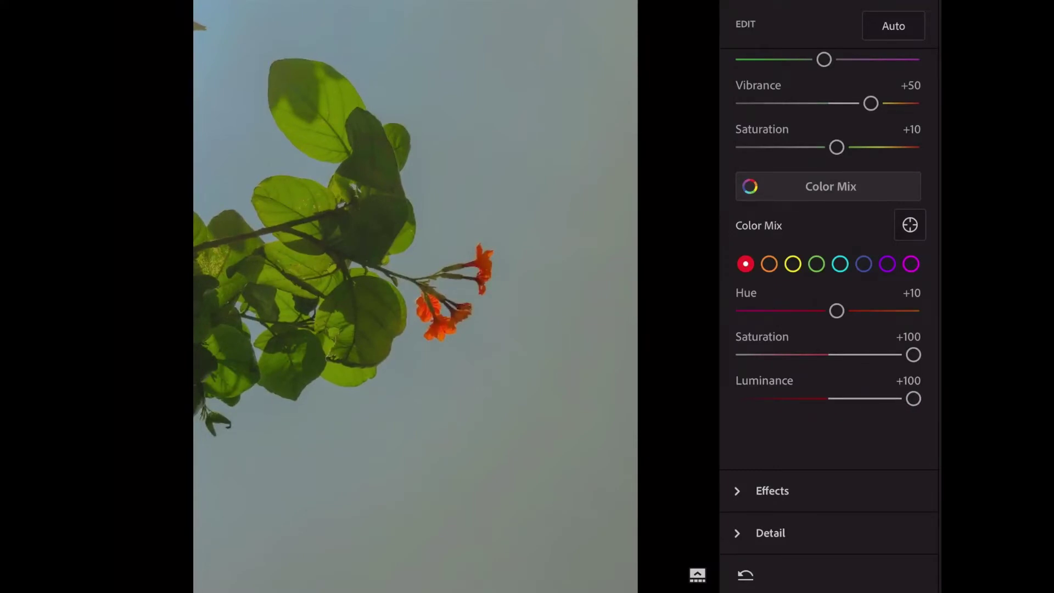
Set orange to Hue +10, Saturation +100, Luminance +100.
left_click(770, 264)
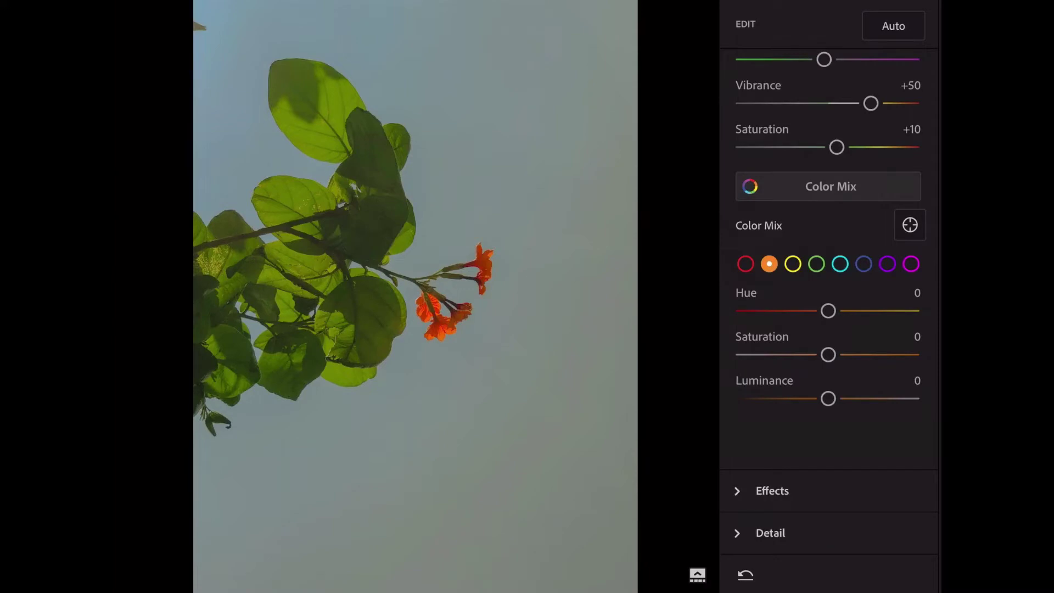
left_click_drag(828, 311, 836, 311)
left_click_drag(828, 355, 914, 355)
left_click_drag(828, 399, 913, 399)
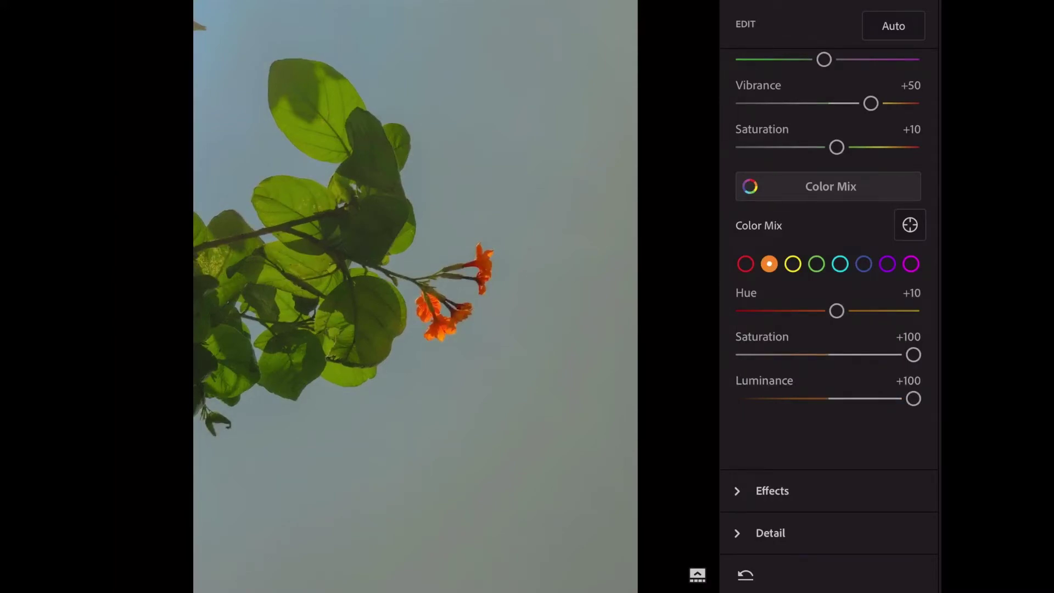
Set yellow in Color Mix to Hue -39 and Saturation -30.
left_click(793, 264)
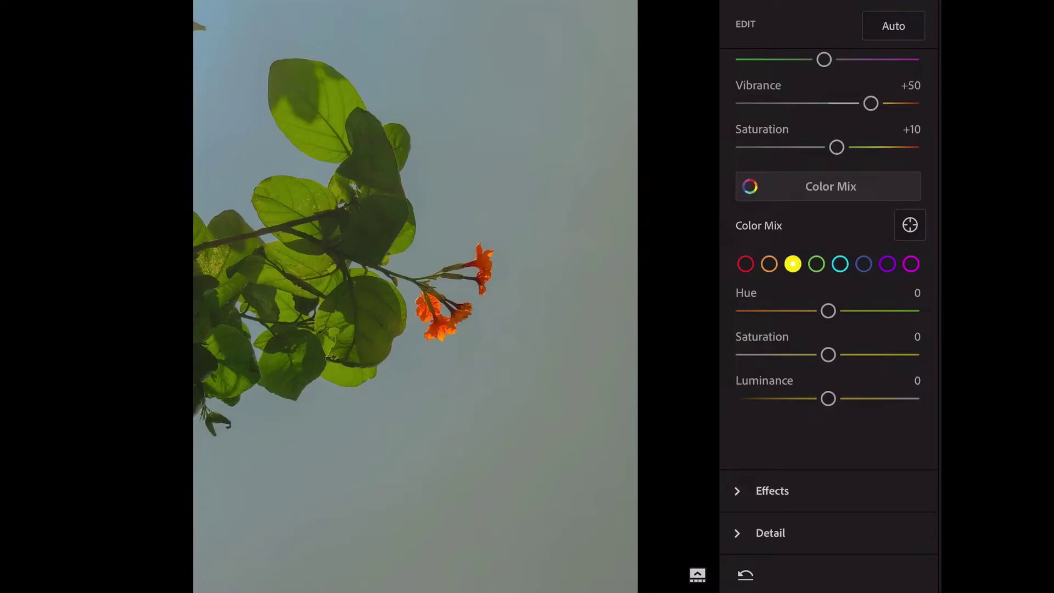
left_click_drag(828, 311, 795, 311)
left_click_drag(795, 311, 796, 311)
left_click_drag(828, 355, 803, 355)
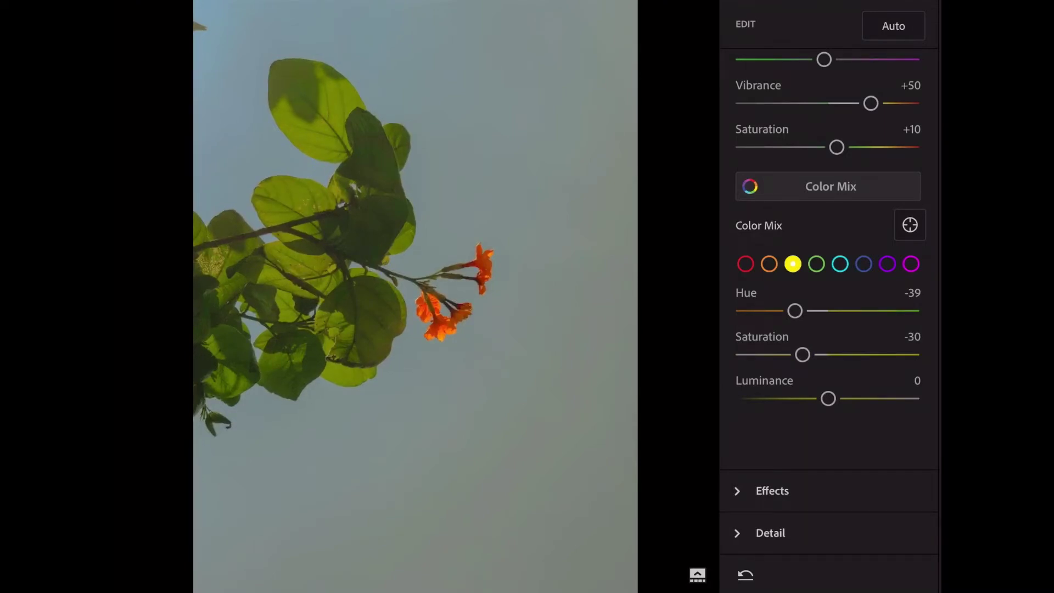
Set green to Hue -30 and Saturation -69.
left_click(816, 264)
left_click_drag(828, 311, 802, 310)
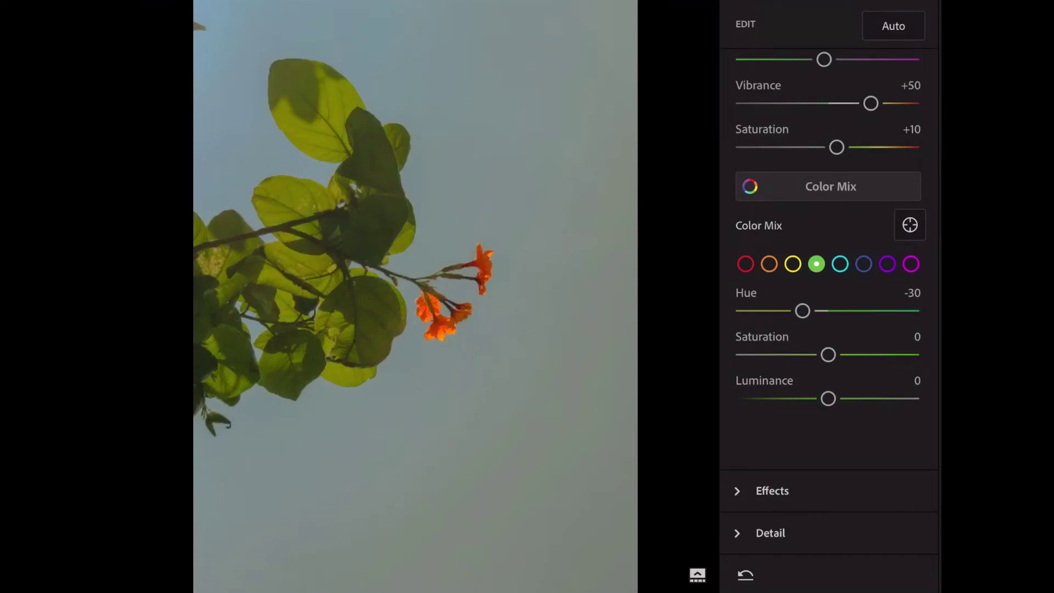
left_click_drag(828, 354, 770, 354)
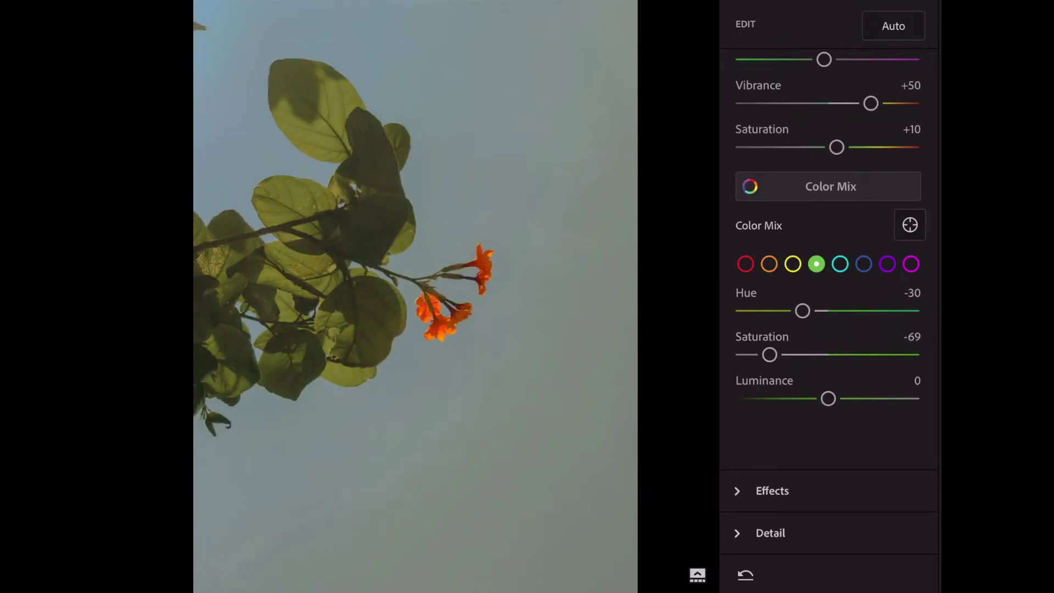
Set aqua to Hue +100, Saturation -100; blue to Hue -10, Saturation +50, Luminance -5.
left_click(840, 264)
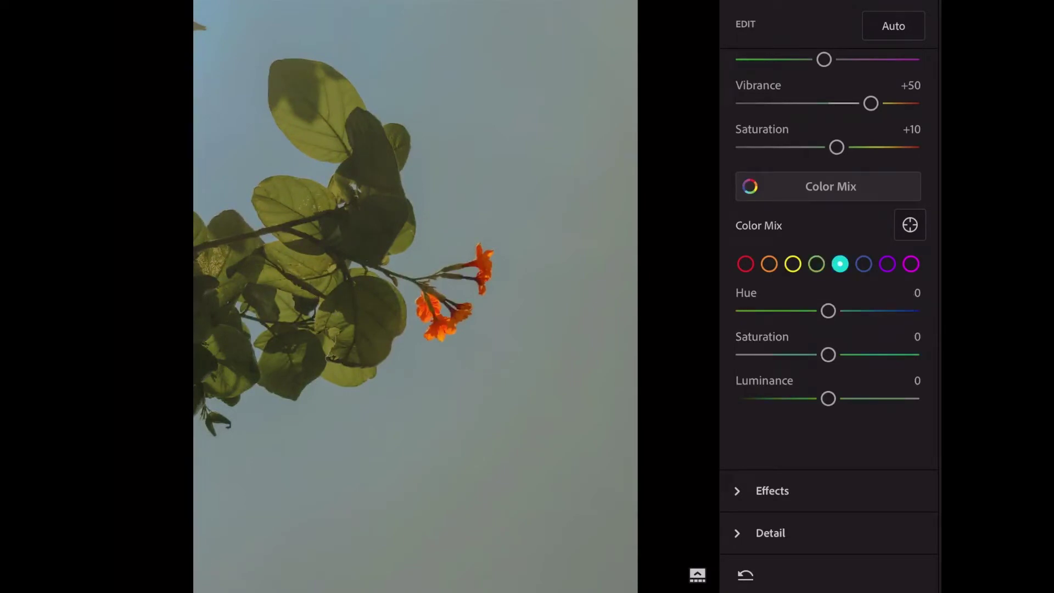
left_click_drag(828, 310, 914, 311)
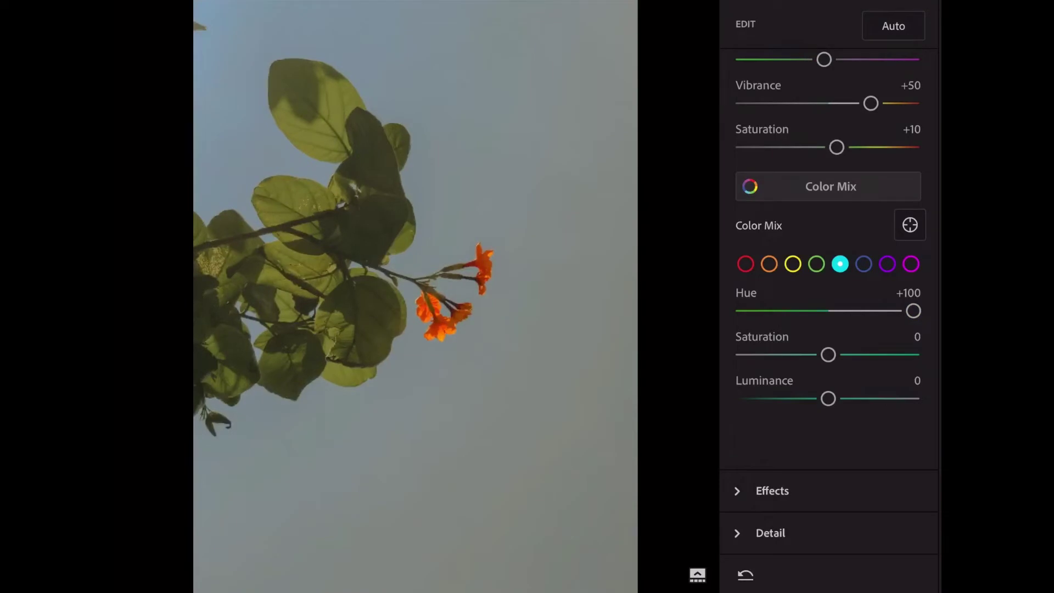
left_click_drag(829, 355, 743, 354)
left_click(864, 264)
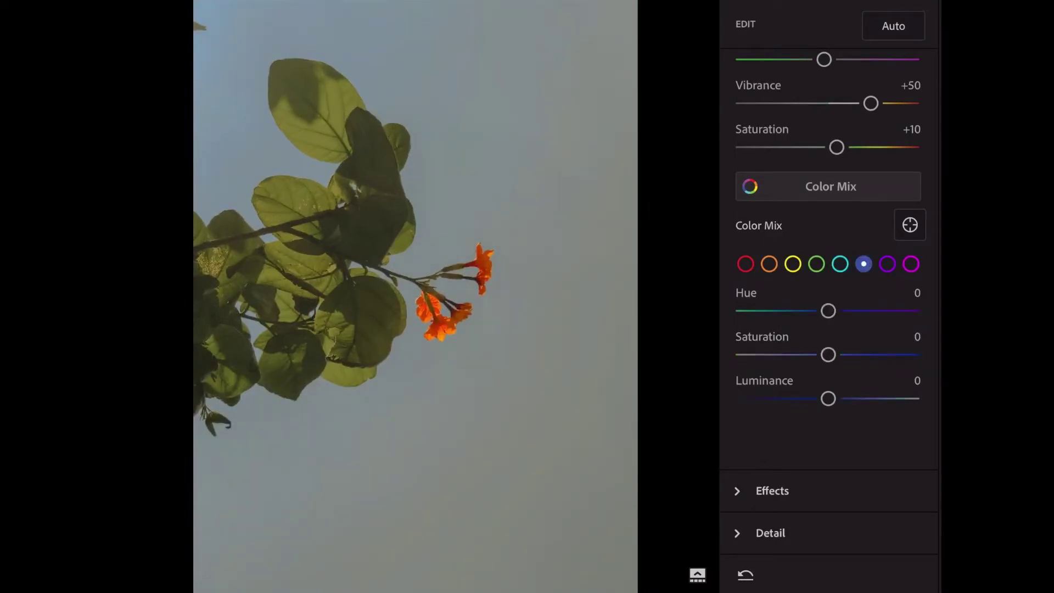
left_click_drag(829, 311, 820, 310)
left_click_drag(829, 354, 872, 354)
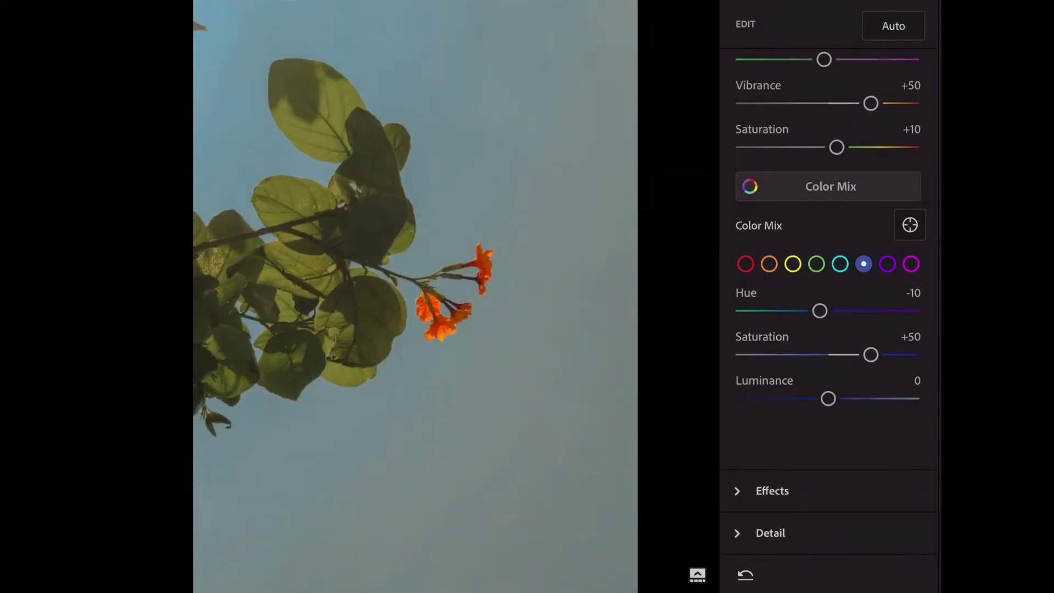
left_click_drag(829, 398, 824, 399)
Fully desaturate purple to -100 and bring up the Color Grading panel.
left_click(888, 264)
left_click_drag(829, 355, 743, 355)
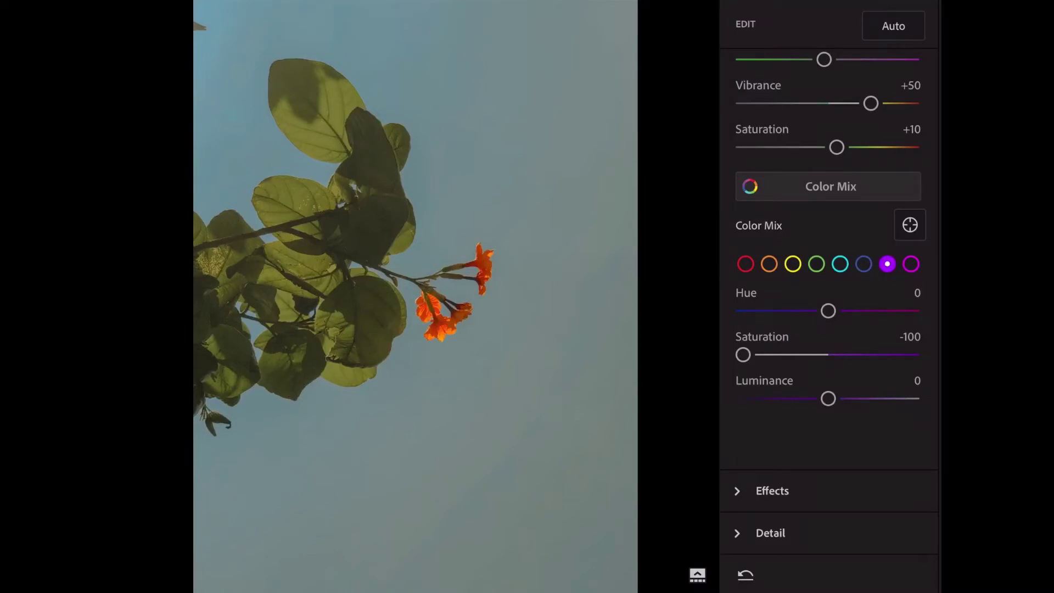
scroll(829, 302, "up", 1)
scroll(829, 302, "up", 2)
scroll(829, 302, "up", 1)
scroll(829, 302, "up", 1)
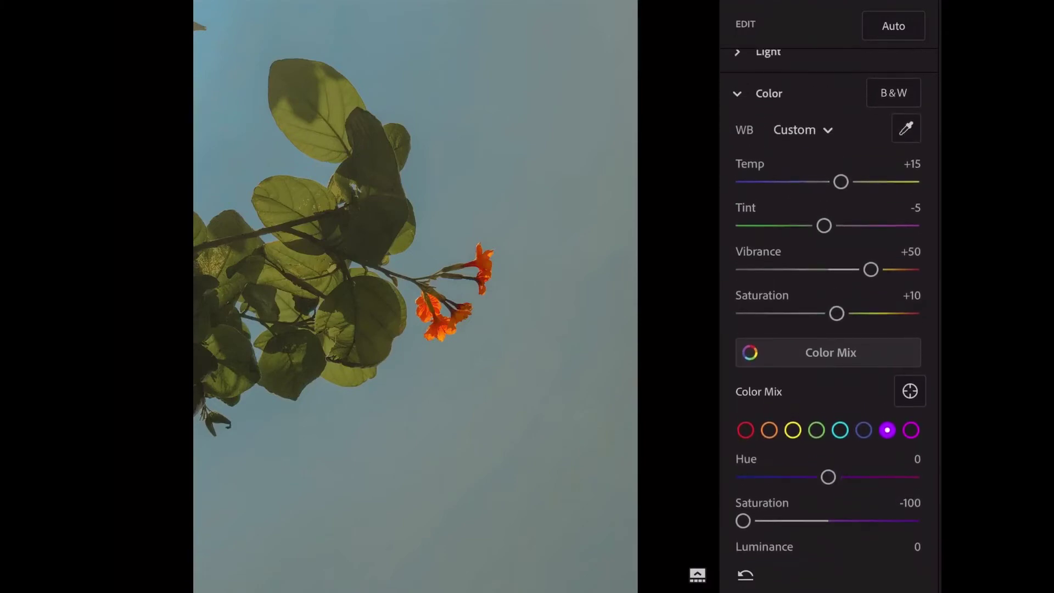
scroll(829, 303, "up", 1)
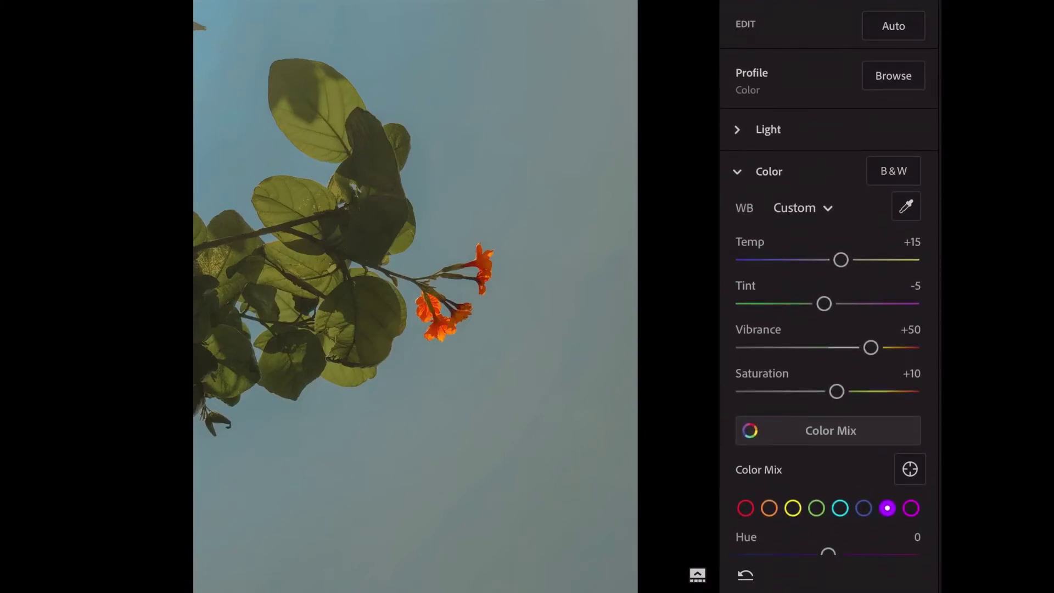
left_click(769, 171)
left_click(769, 171)
scroll(829, 302, "down", 1)
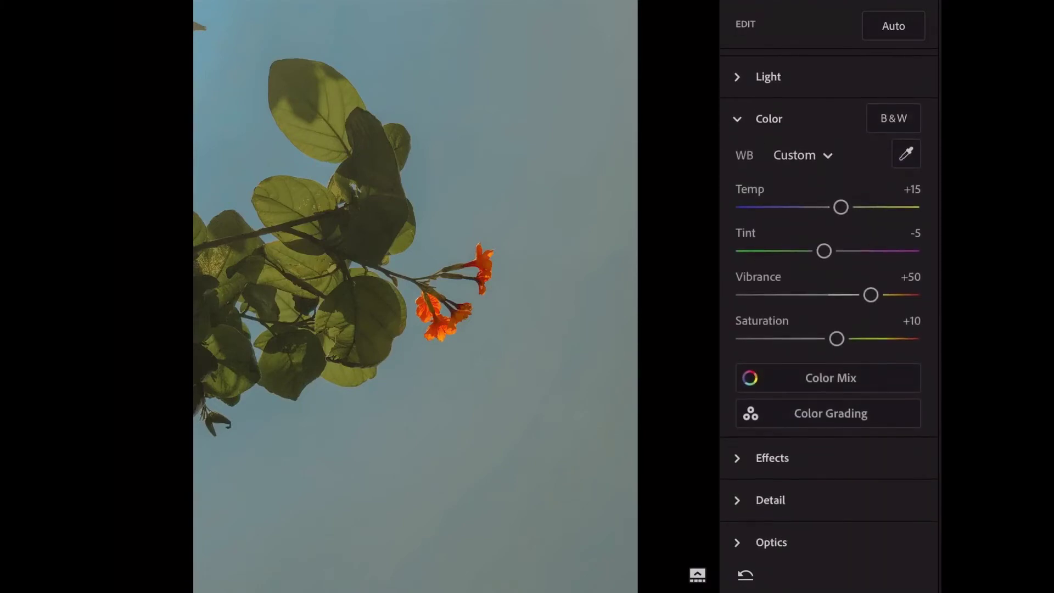
left_click(812, 512)
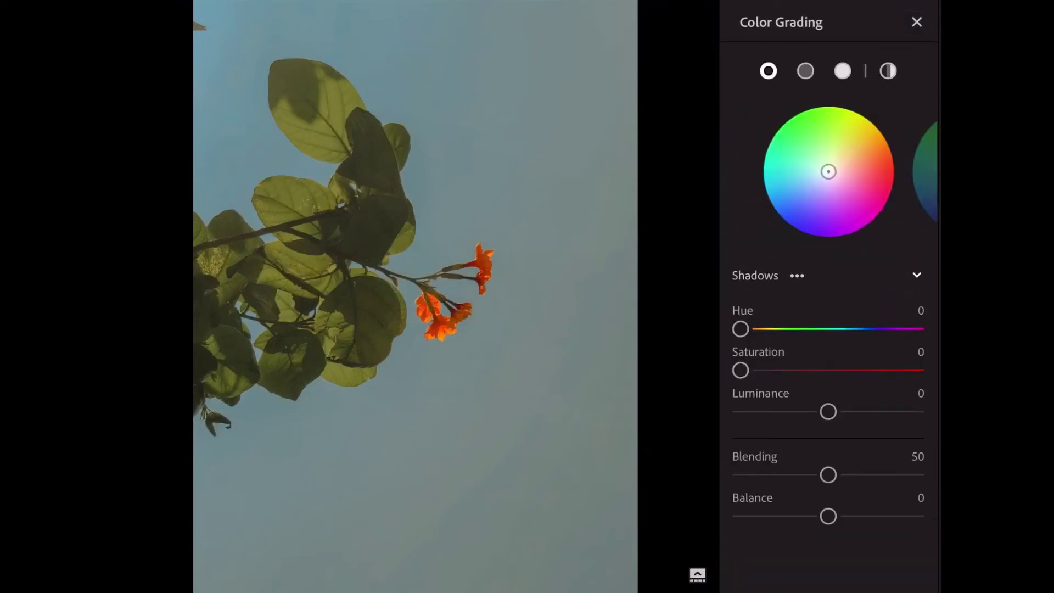
Grade the midtones to Hue 200, Saturation 15, Luminance -10.
left_click(806, 71)
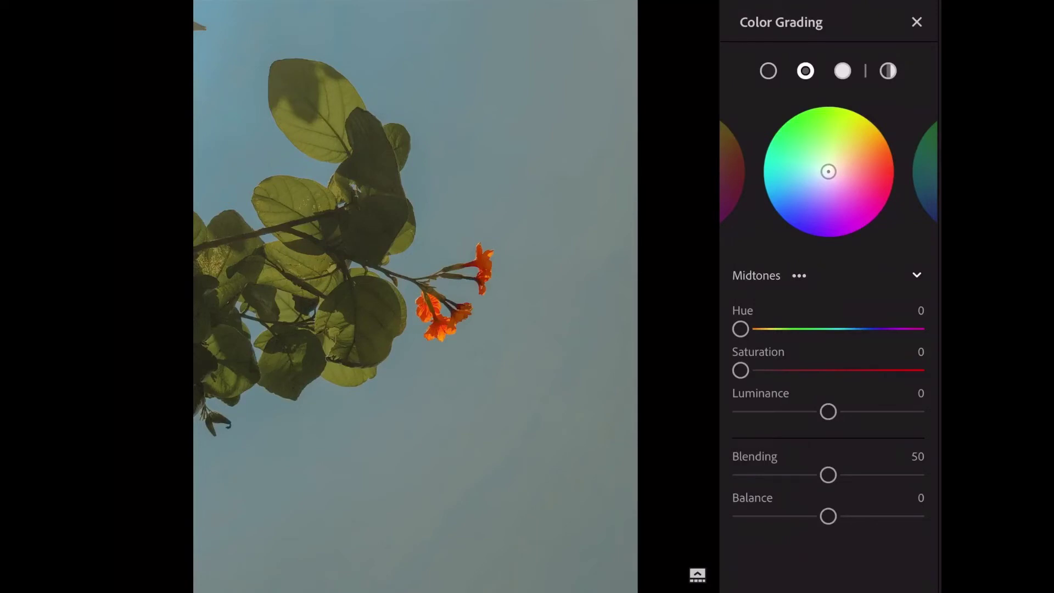
left_click_drag(740, 329, 838, 329)
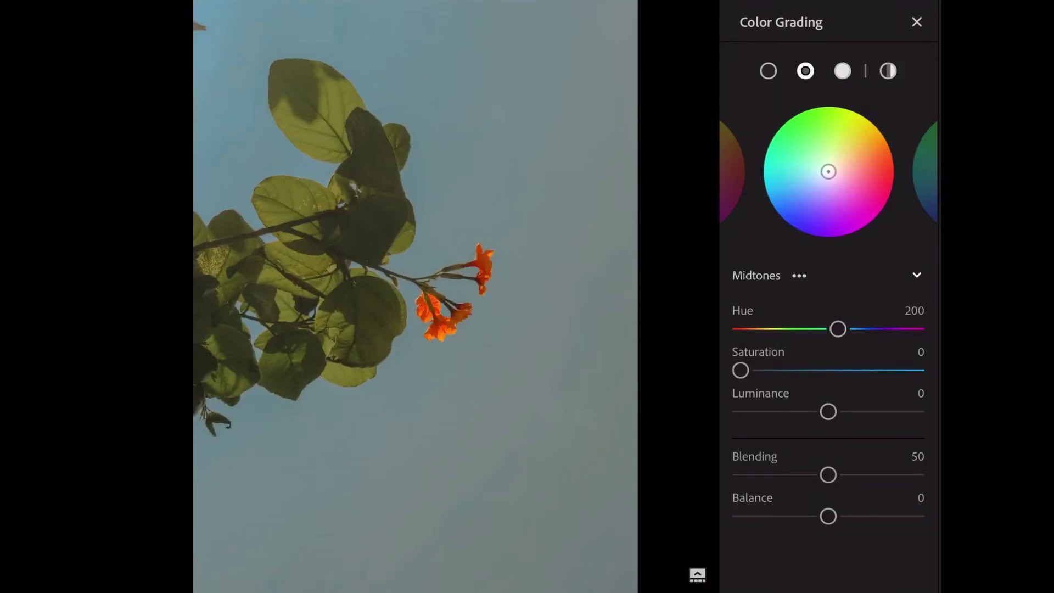
left_click_drag(741, 371, 767, 370)
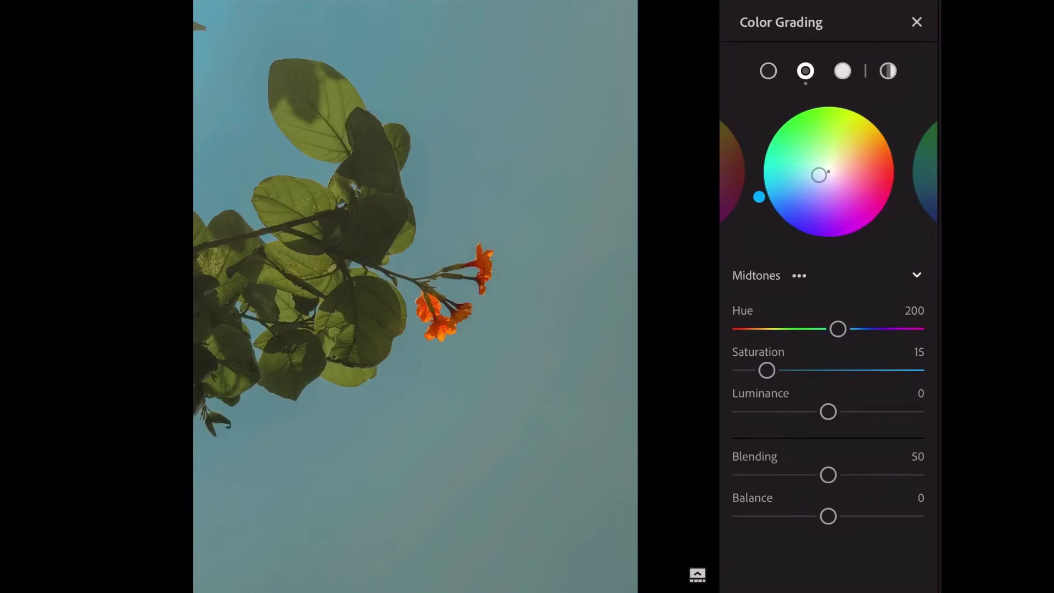
left_click_drag(829, 412, 819, 412)
left_click(844, 71)
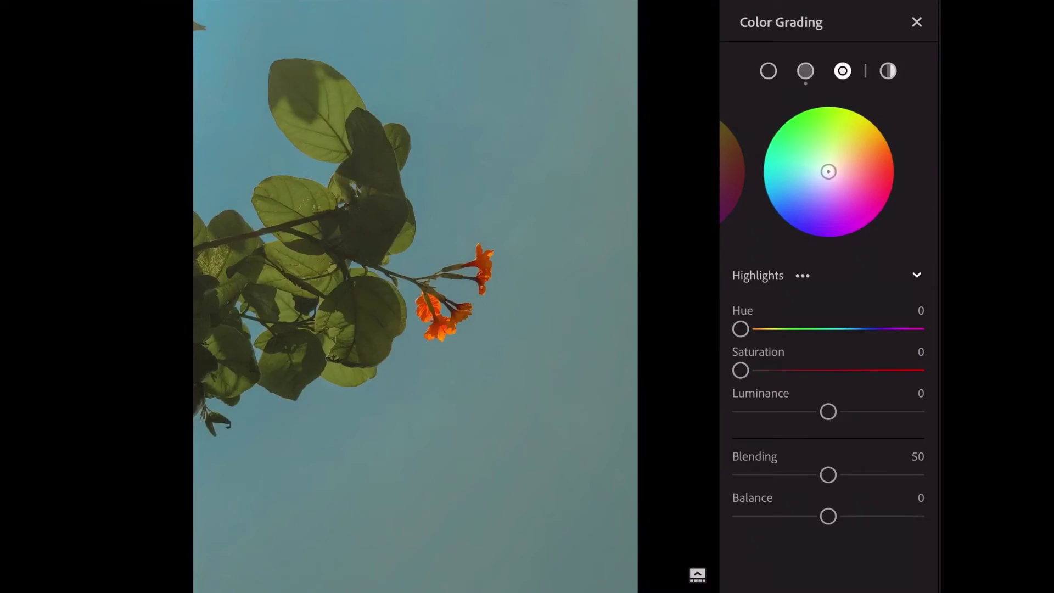
Grade the highlights to Hue 230, Saturation 30, Luminance -10, Balance about 9.
left_click_drag(740, 329, 853, 329)
left_click_drag(740, 370, 794, 371)
left_click_drag(828, 412, 820, 412)
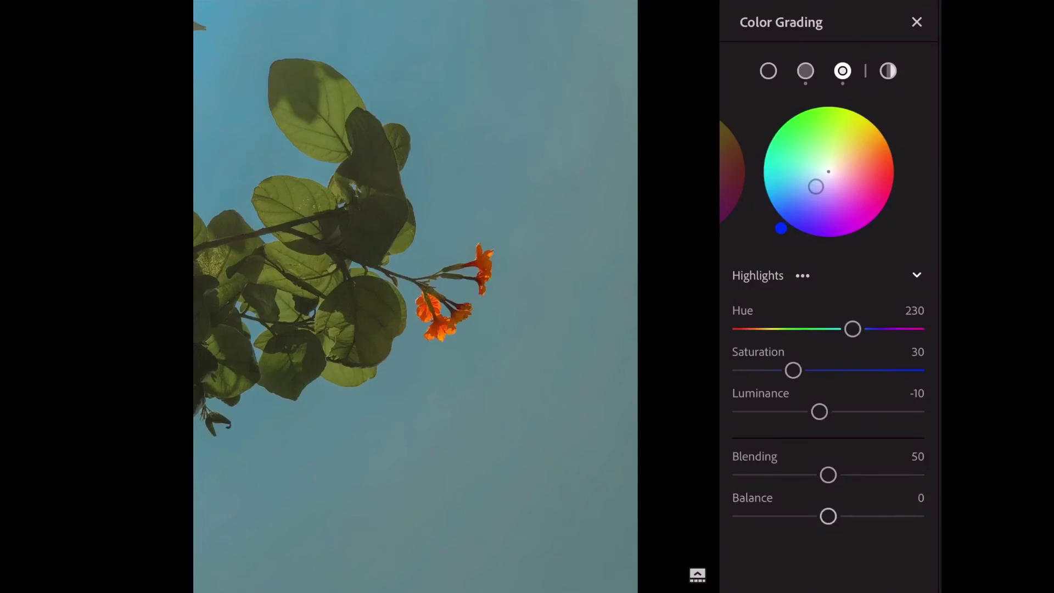
left_click_drag(828, 516, 838, 516)
Set the Global grade to Hue 50, Saturation 10, then close Color Grading.
left_click(888, 71)
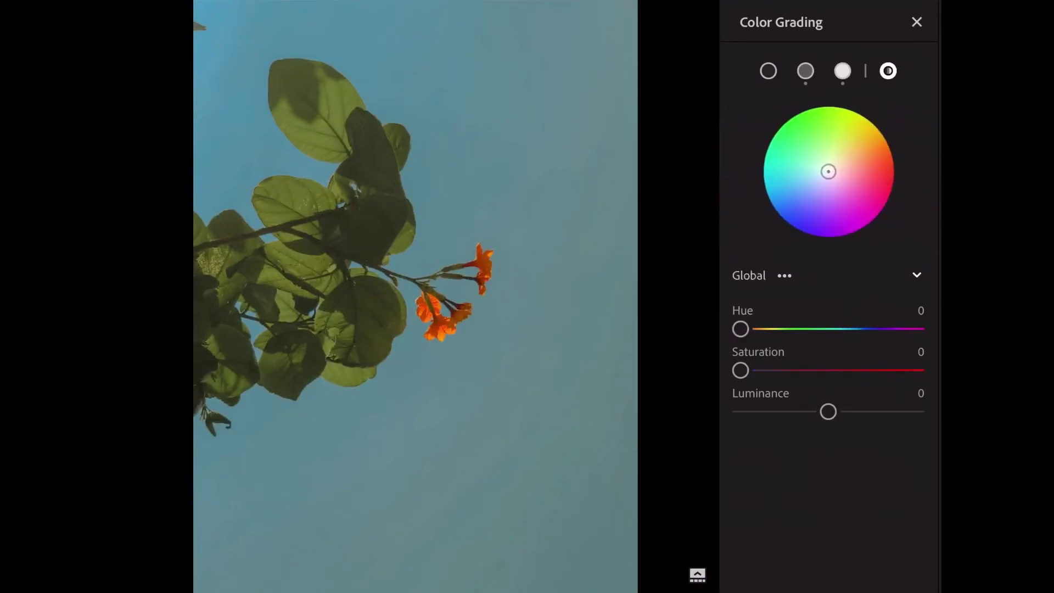
left_click_drag(741, 329, 765, 329)
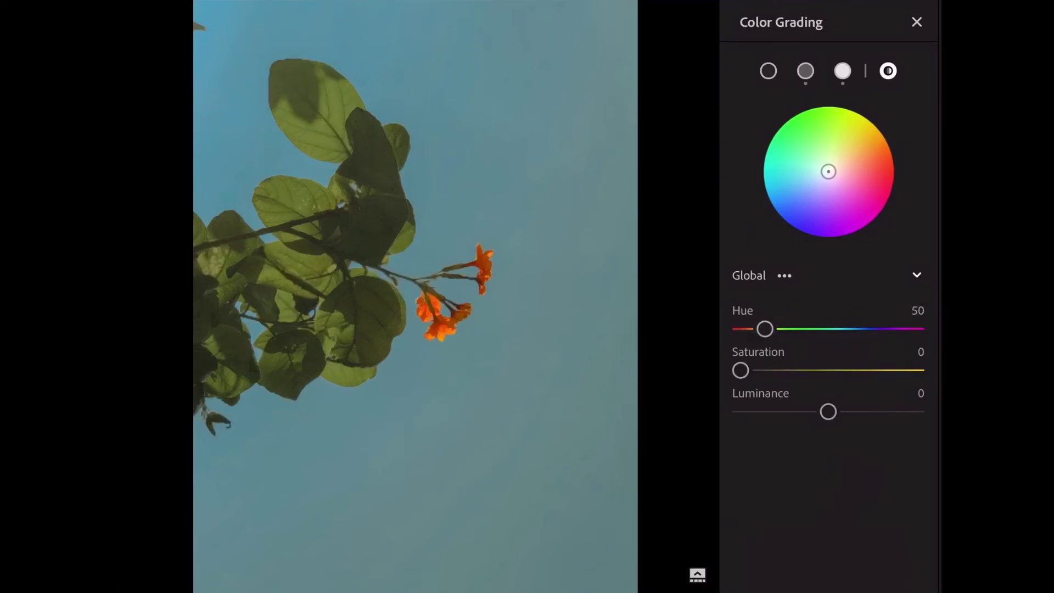
left_click_drag(741, 371, 758, 371)
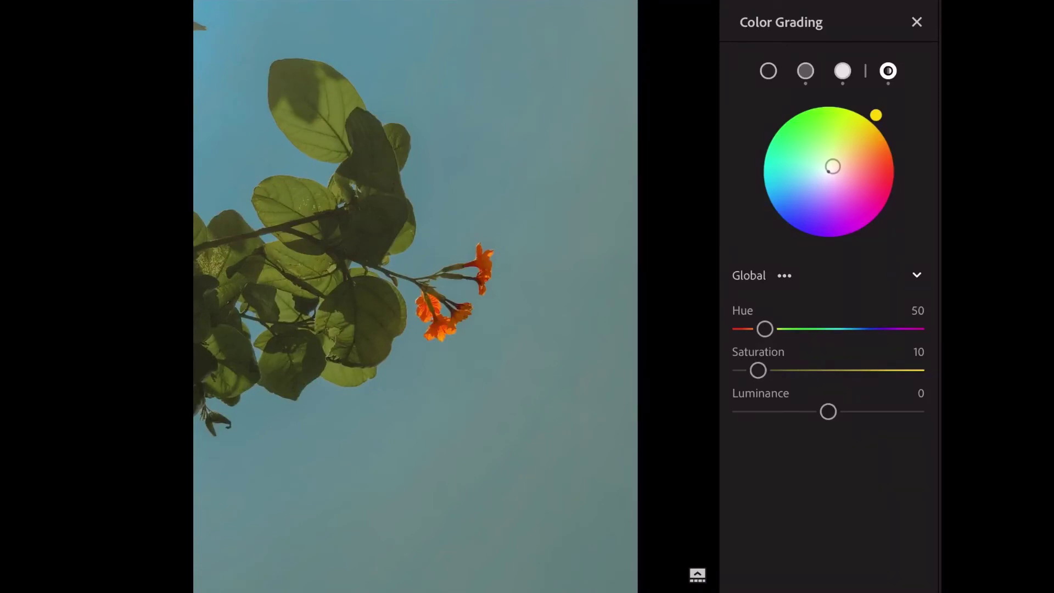
left_click(917, 22)
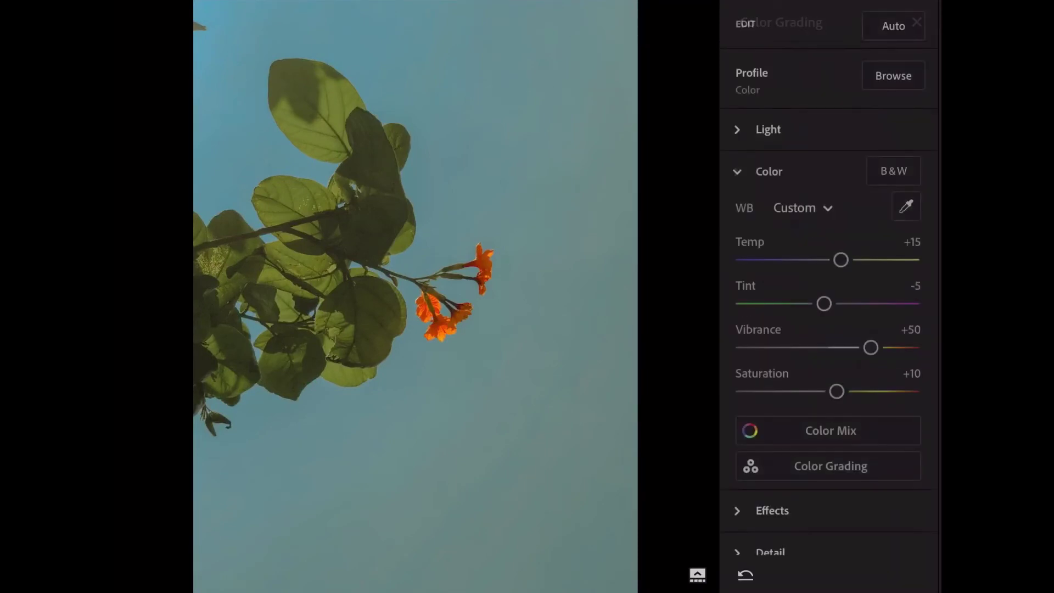
left_click(769, 171)
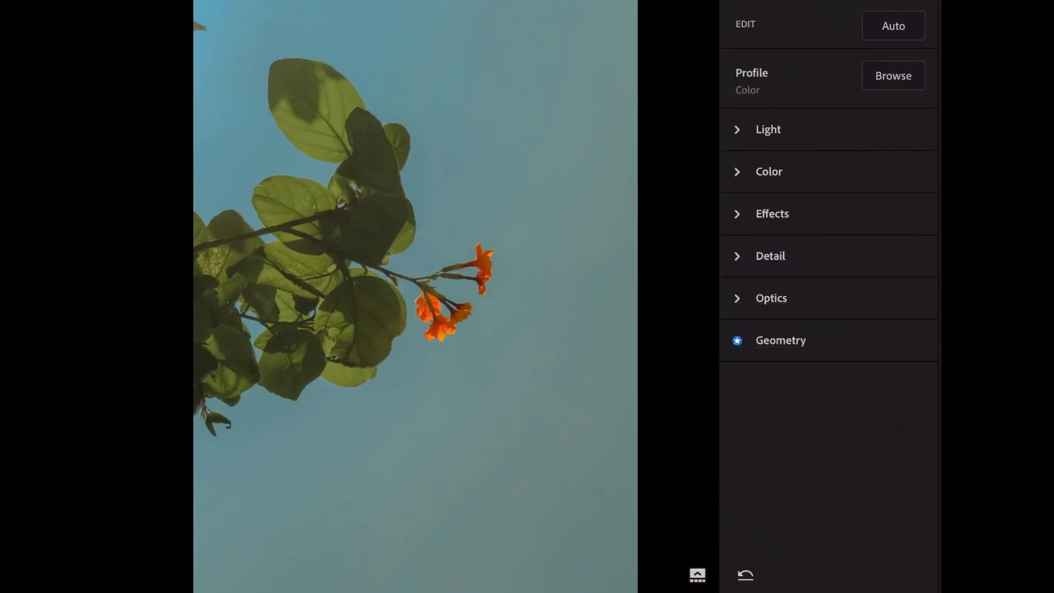
In Effects, set Texture +15, Clarity +10, Dehaze +5 and Vignette +5.
left_click(772, 213)
scroll(829, 302, "down", 2)
scroll(829, 302, "down", 2)
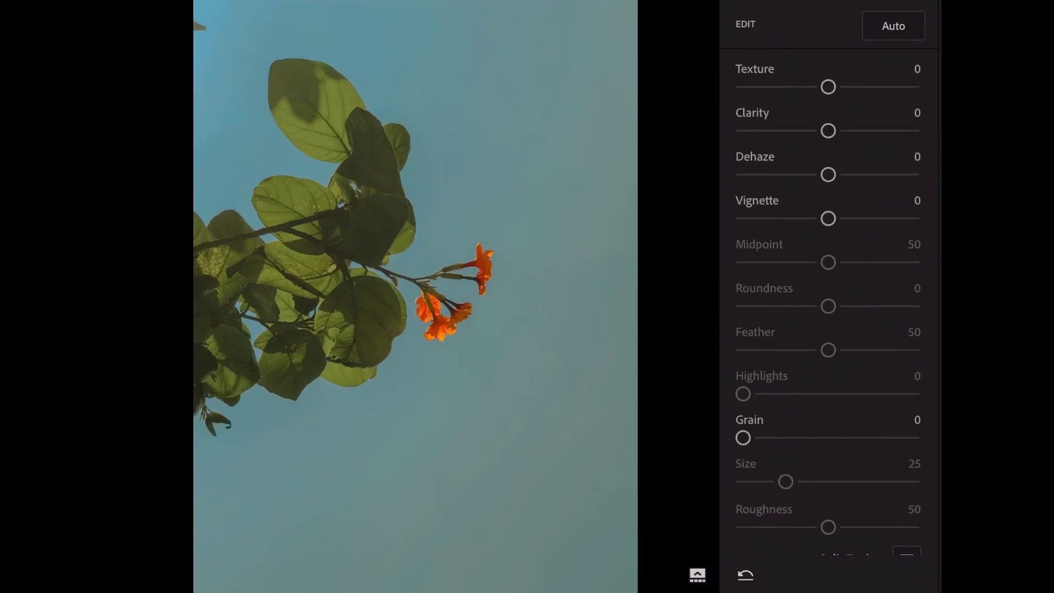
left_click_drag(829, 86, 841, 87)
left_click_drag(828, 131, 836, 131)
left_click_drag(828, 174, 832, 174)
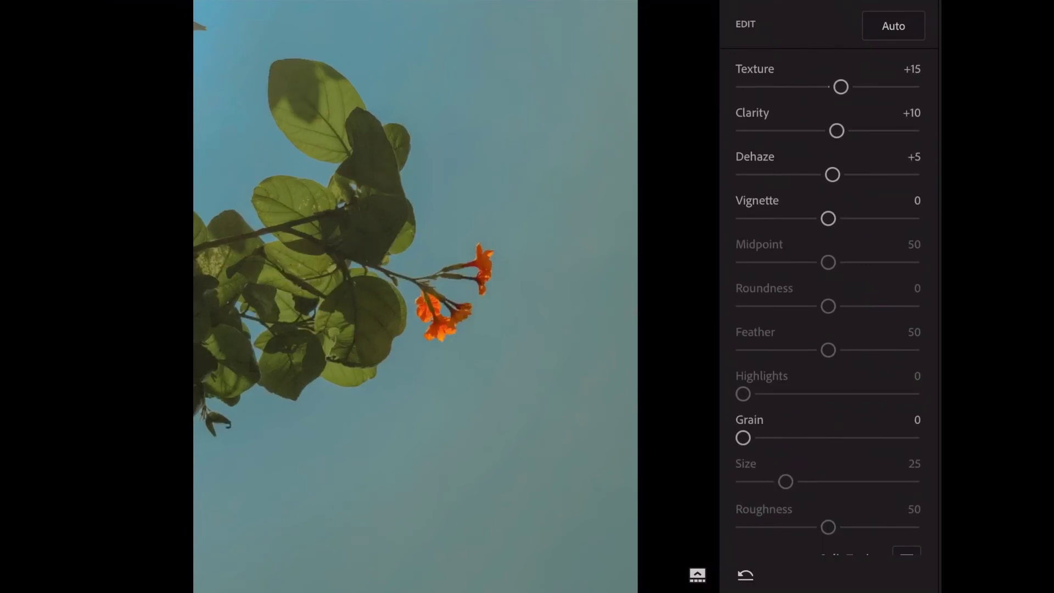
left_click_drag(828, 219, 832, 219)
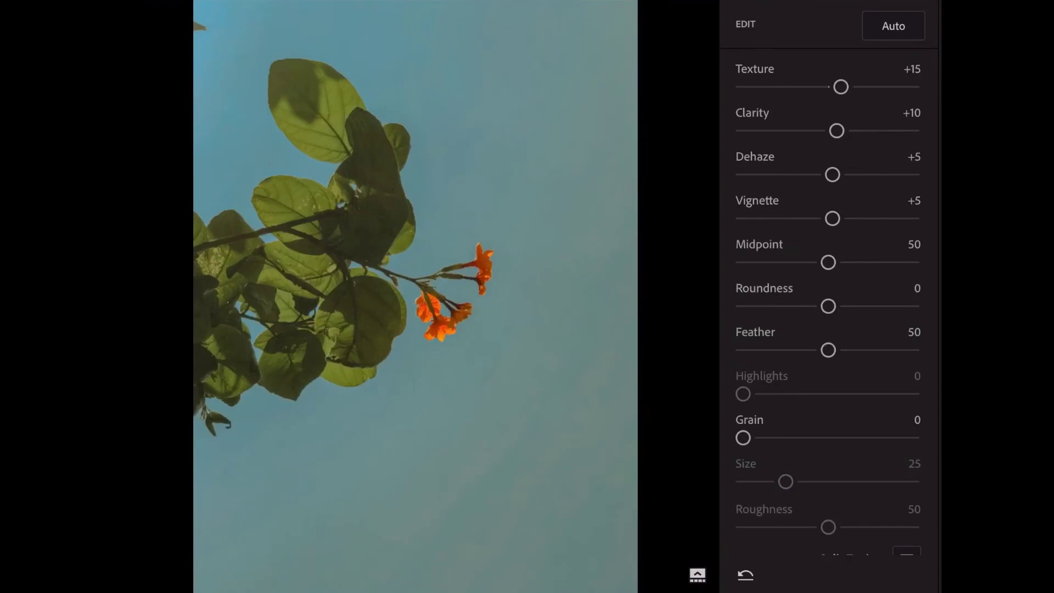
Add film grain: Grain 90, Size 36, Roughness 70.
scroll(829, 297, "down", 3)
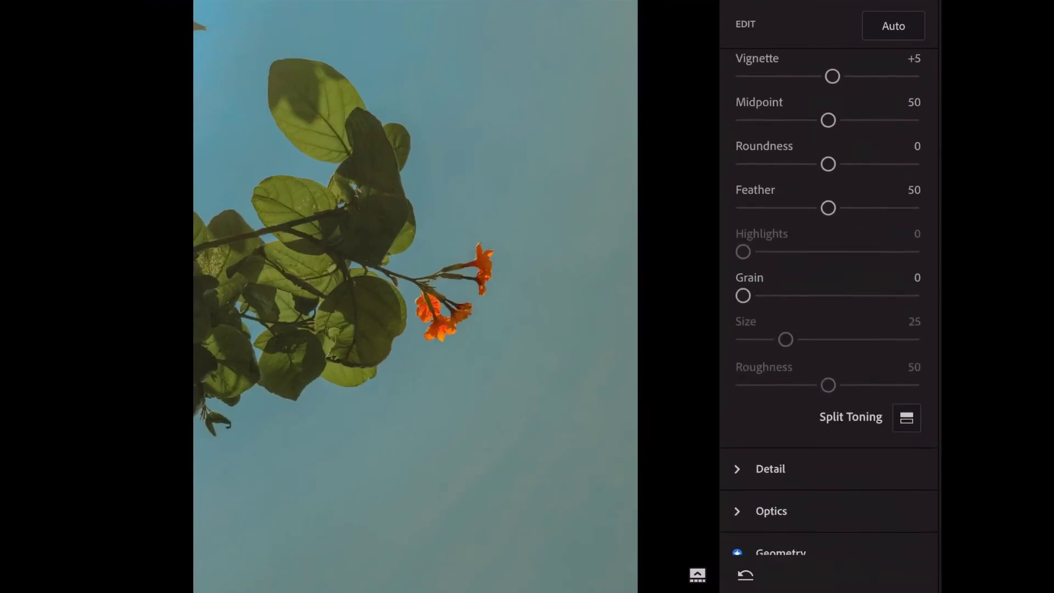
left_click_drag(743, 283, 897, 283)
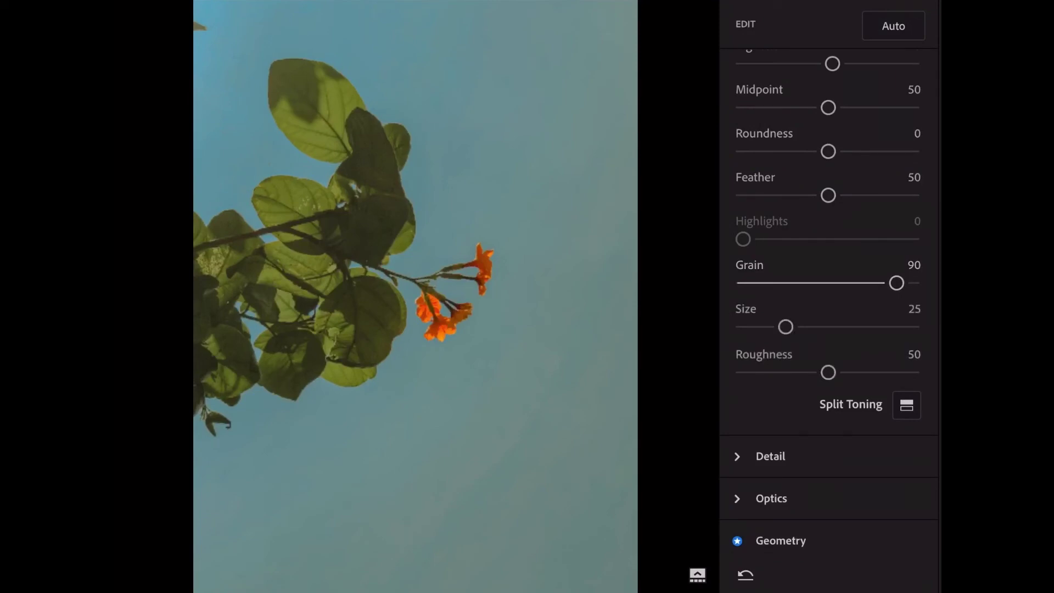
left_click_drag(786, 326, 805, 327)
left_click_drag(829, 372, 863, 373)
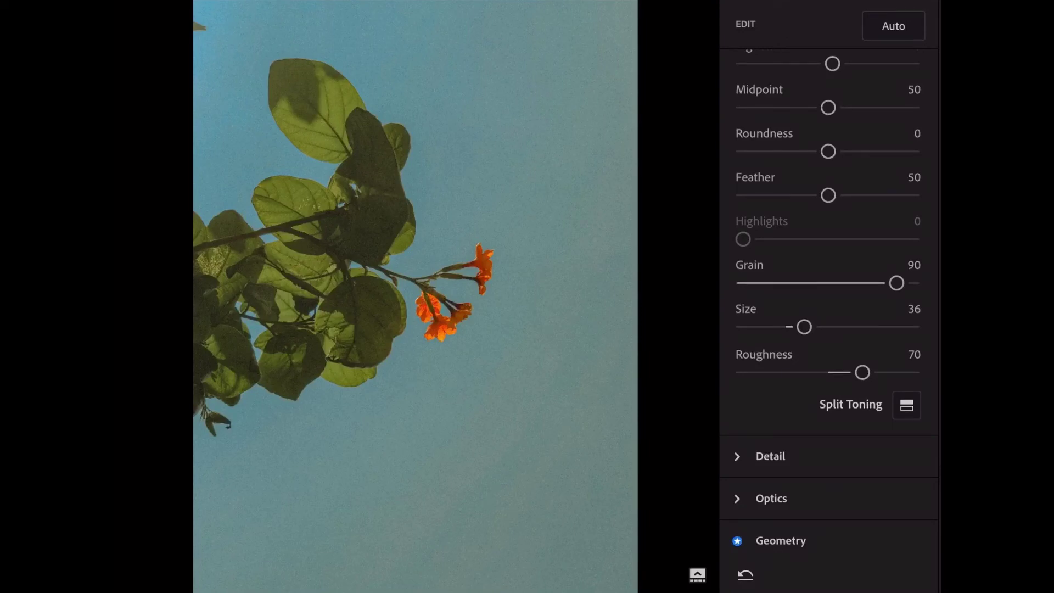
In Detail, set Sharpening to 26 with Masking 5.
scroll(829, 294, "up", 5)
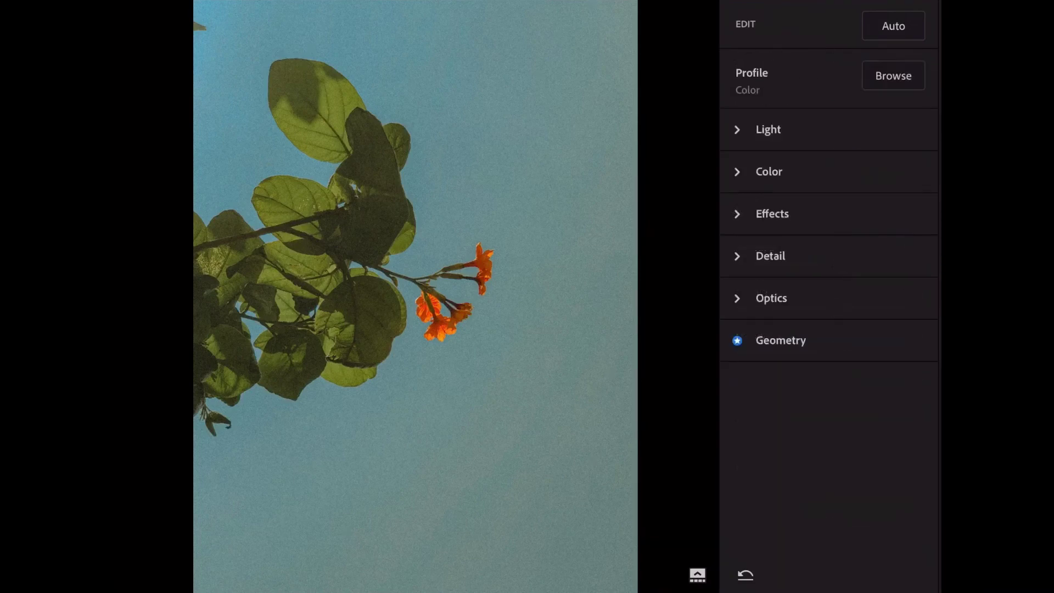
left_click(770, 256)
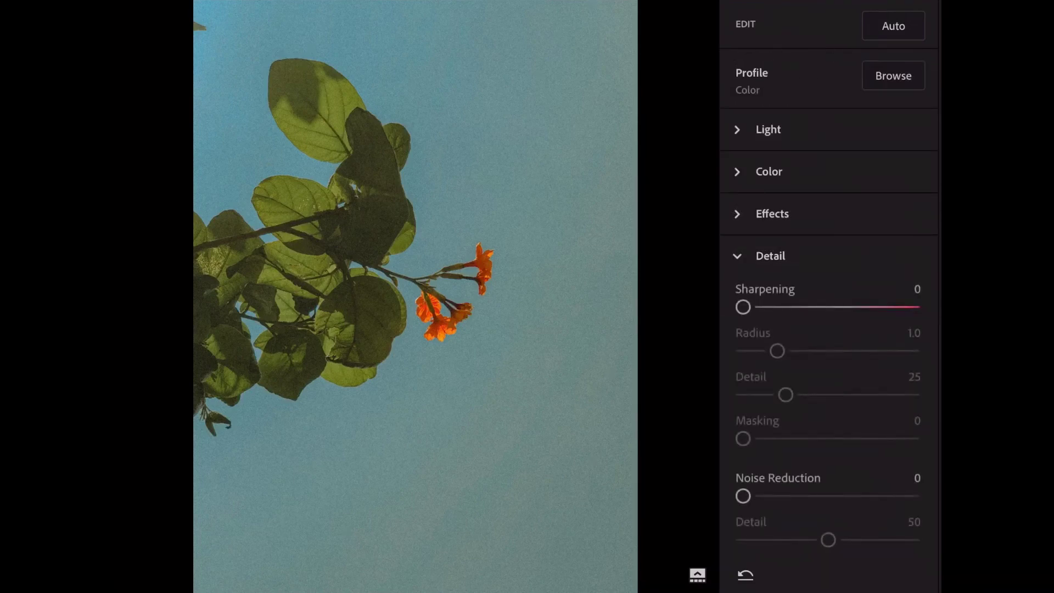
scroll(830, 302, "down", 5)
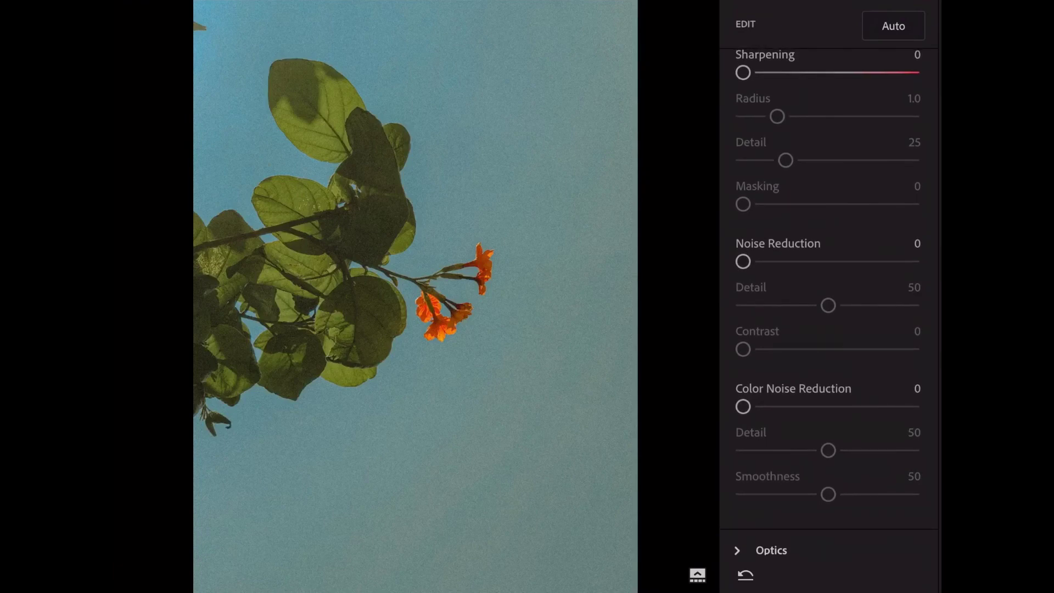
scroll(829, 300, "up", 1)
left_click_drag(743, 83, 773, 83)
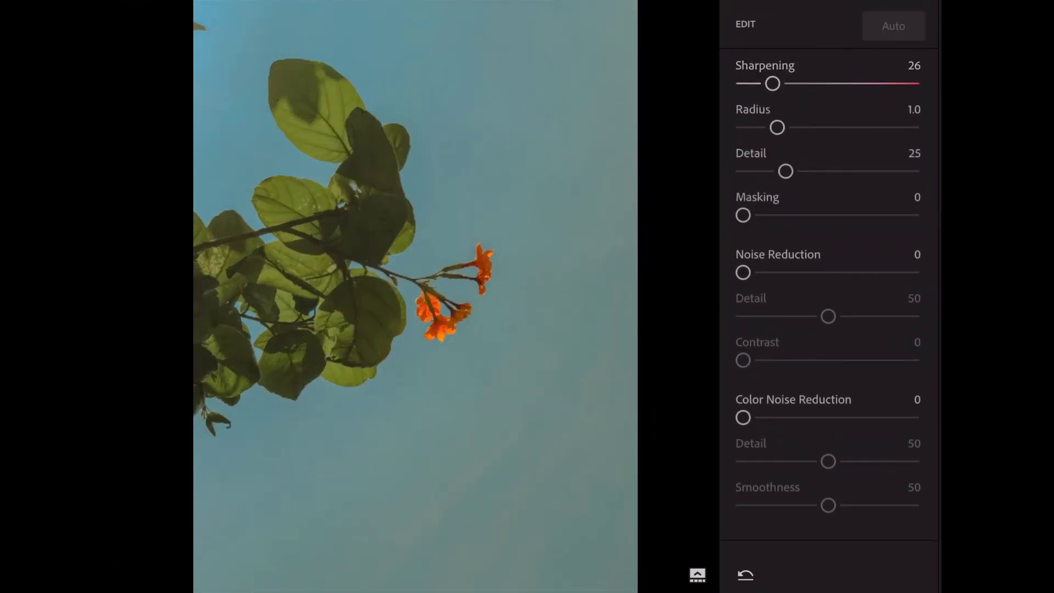
left_click_drag(744, 215, 749, 215)
scroll(829, 300, "down", 3)
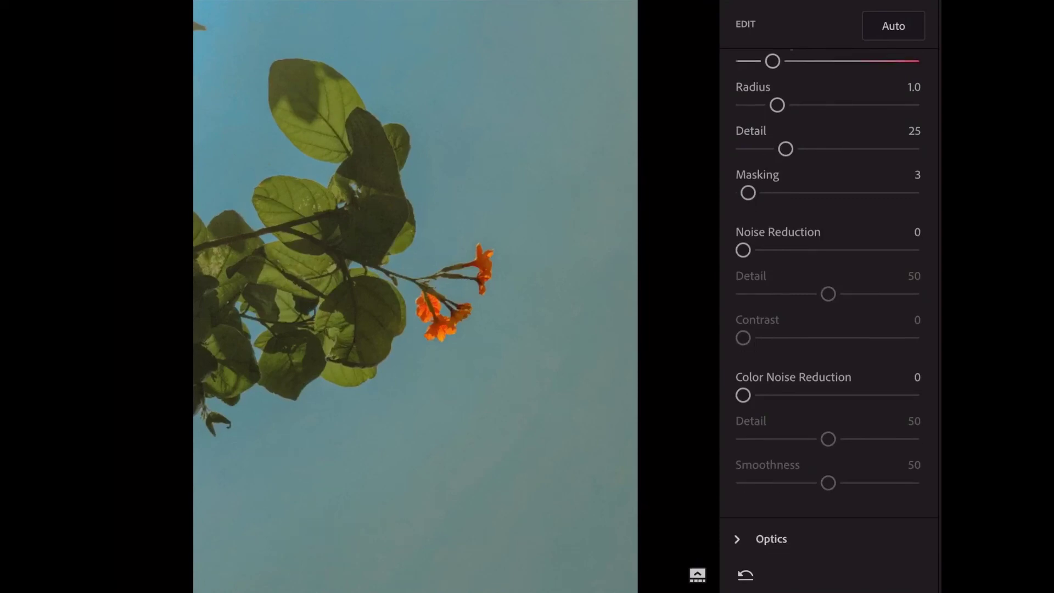
left_click_drag(748, 170, 752, 170)
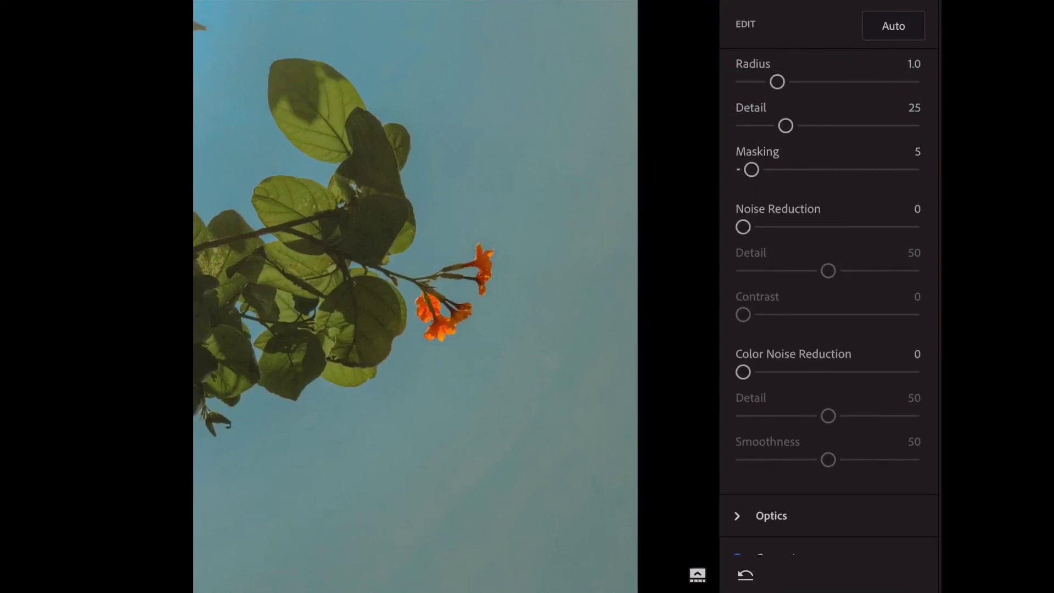
Set Noise Reduction 20, Color Noise Reduction 100, Detail 60, Smoothness 100.
left_click_drag(744, 226, 778, 227)
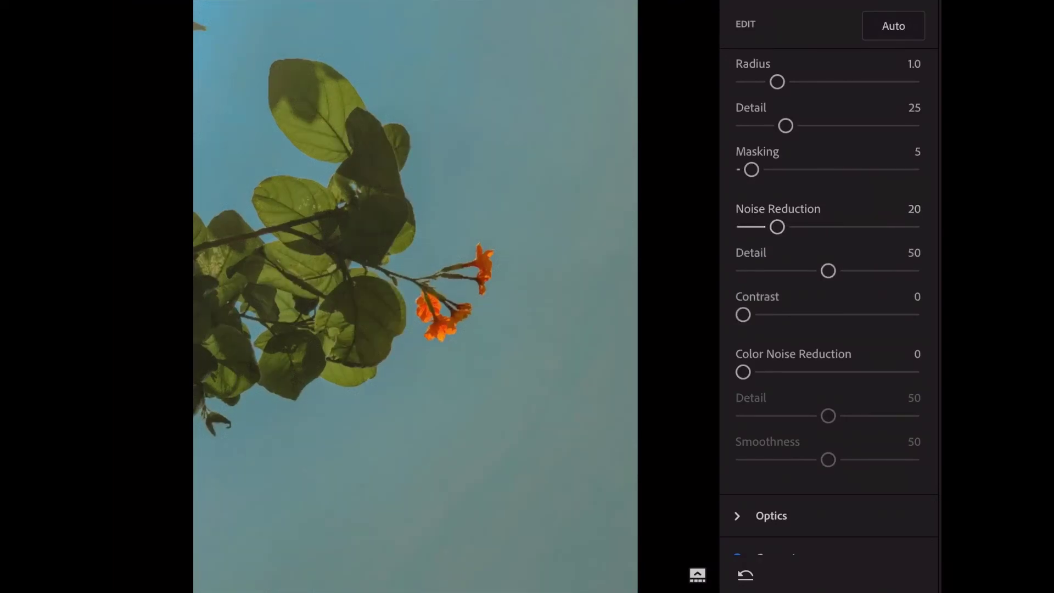
scroll(829, 275, "down", 2)
scroll(829, 275, "up", 1)
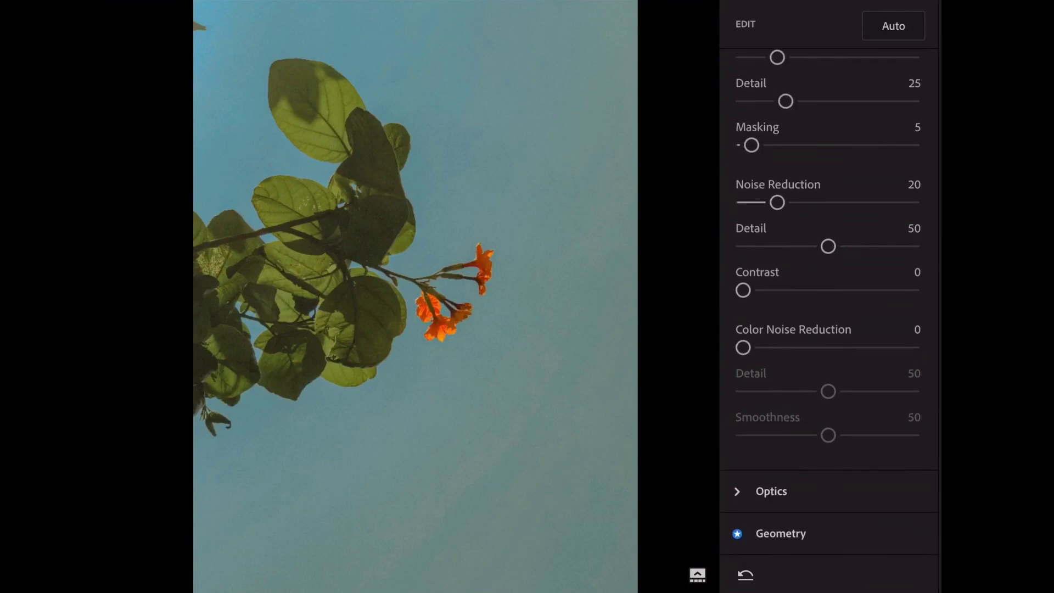
left_click_drag(744, 348, 914, 348)
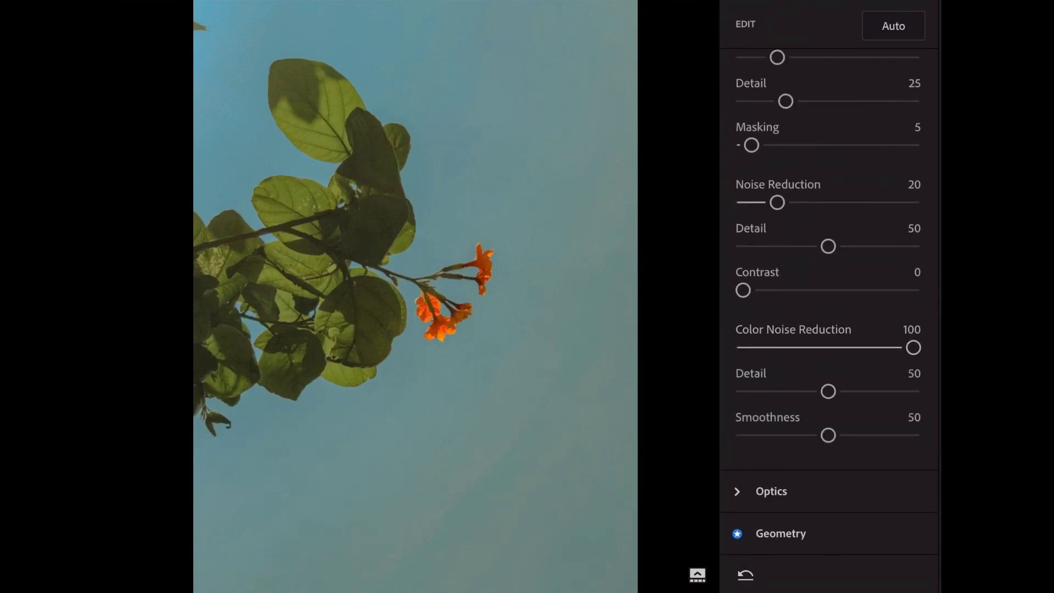
left_click_drag(829, 392, 846, 391)
left_click_drag(829, 435, 914, 435)
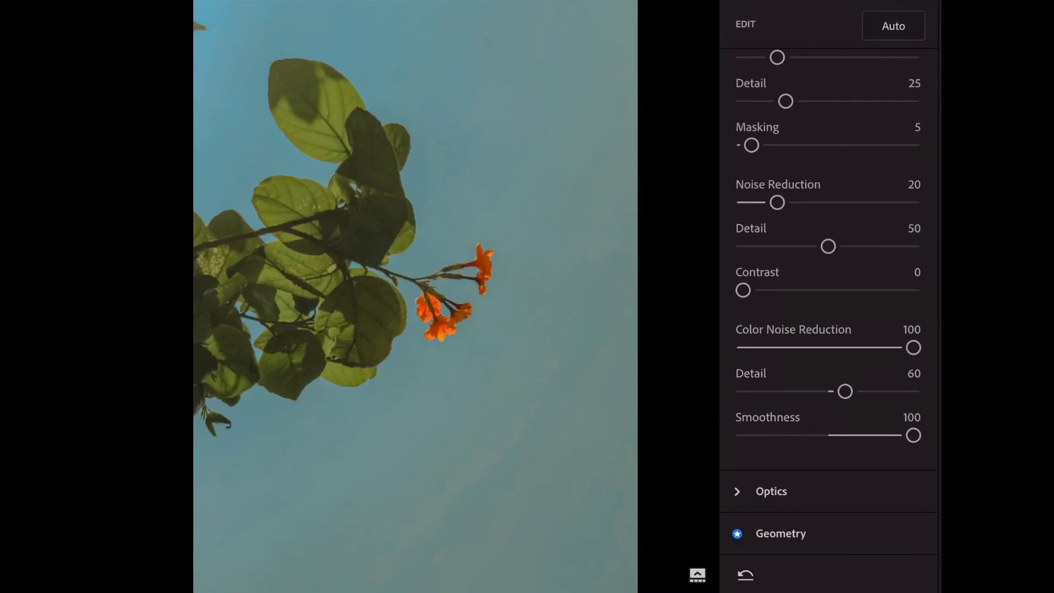
scroll(829, 302, "up", 3)
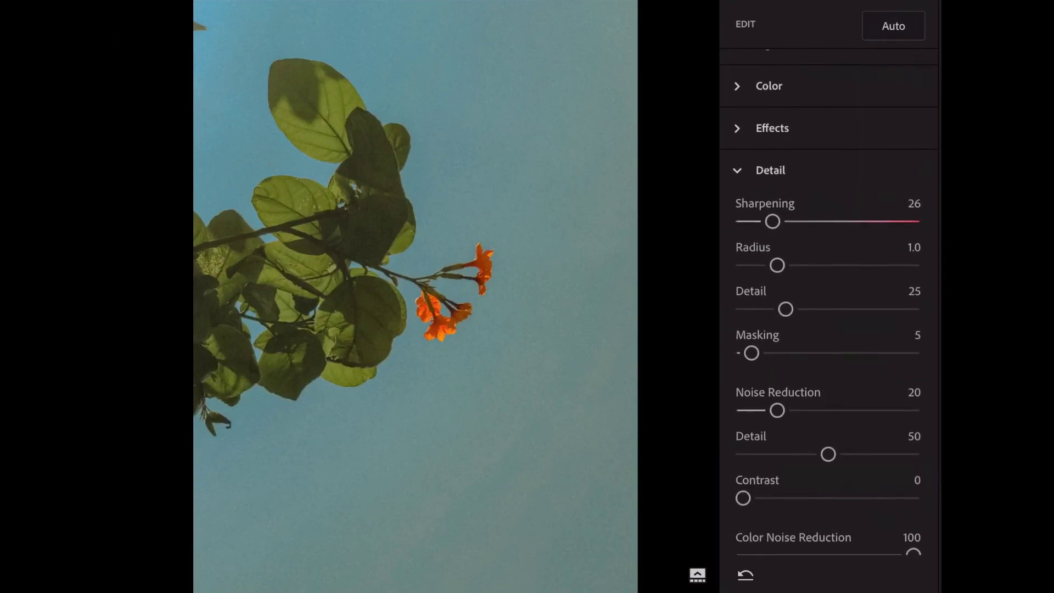
scroll(829, 302, "up", 2)
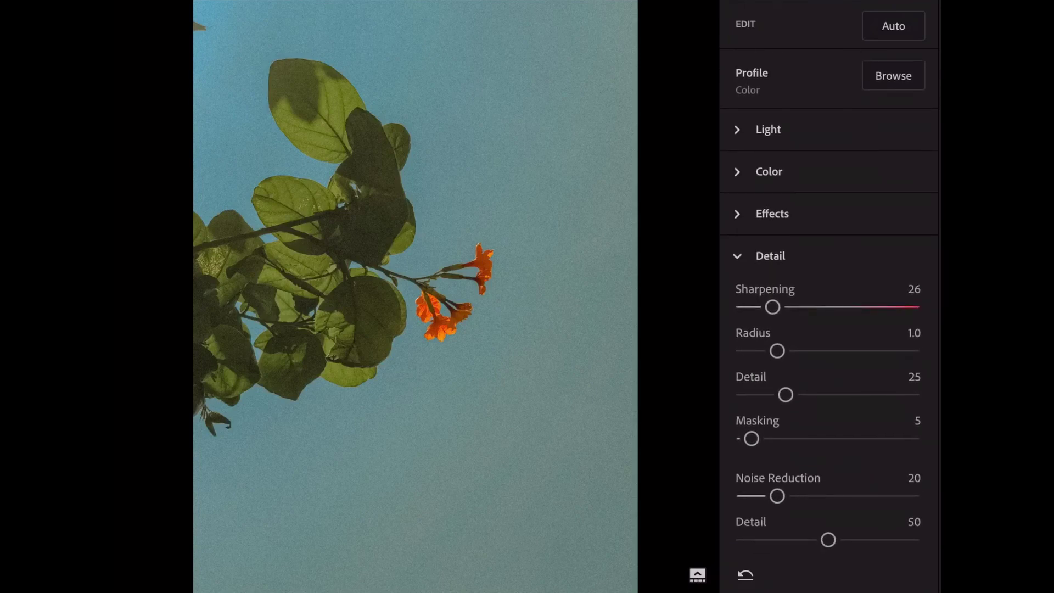
In the Optics section, switch on Remove CA and Enable Lens Corrections.
left_click(770, 256)
left_click(772, 298)
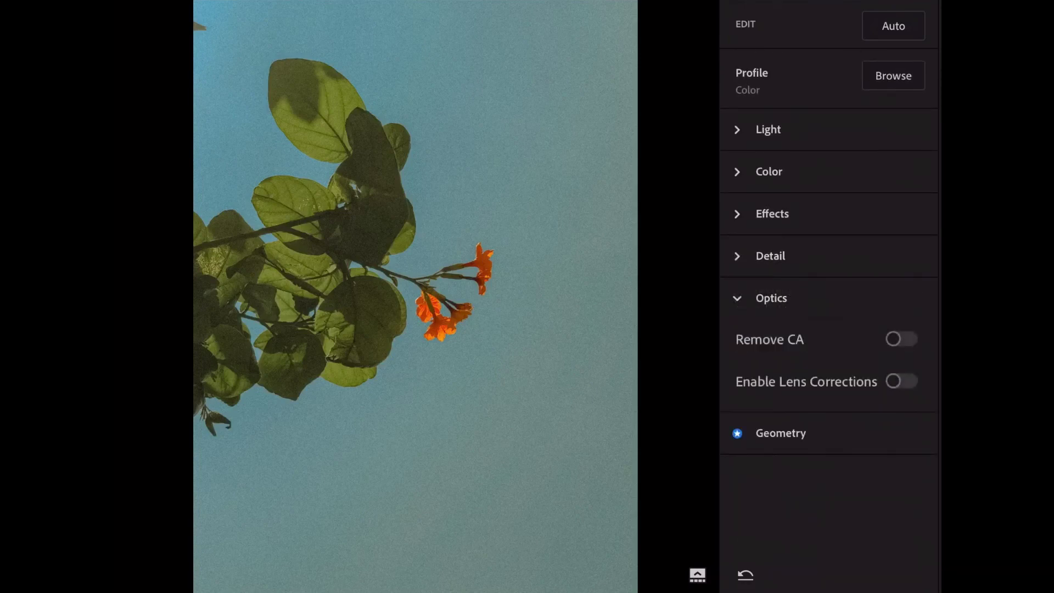
left_click(902, 339)
left_click(902, 381)
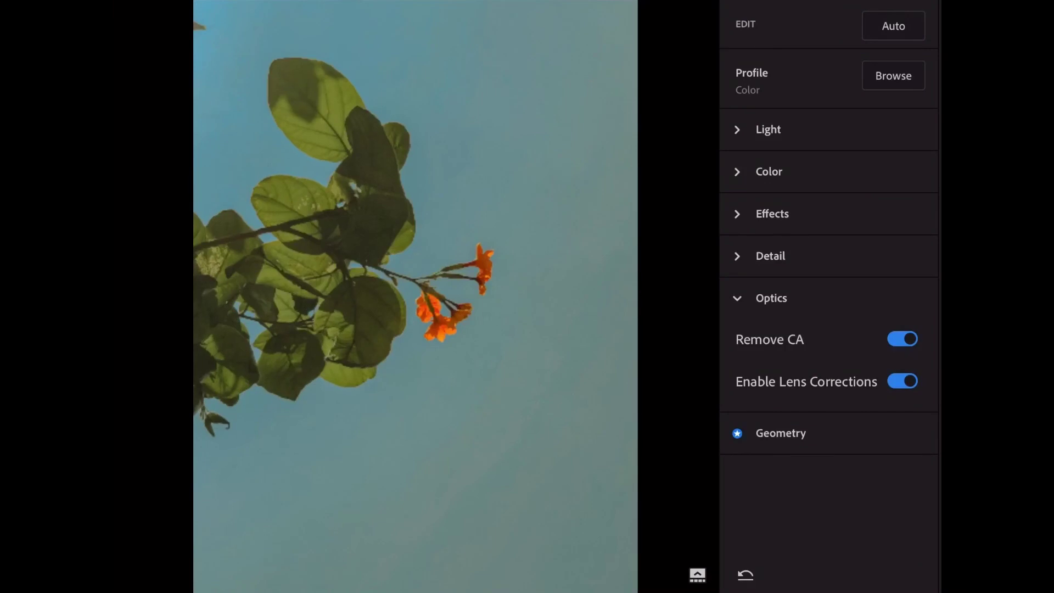